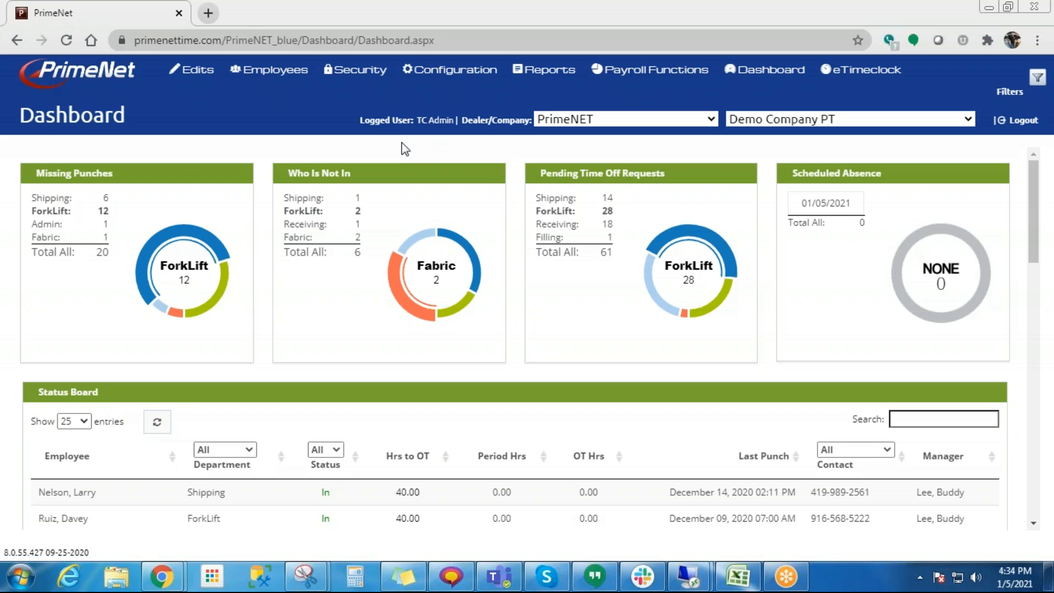
# - Open the company's Holidays list from the rule setup and look through its existing entries
pyautogui.moveTo(449, 70)
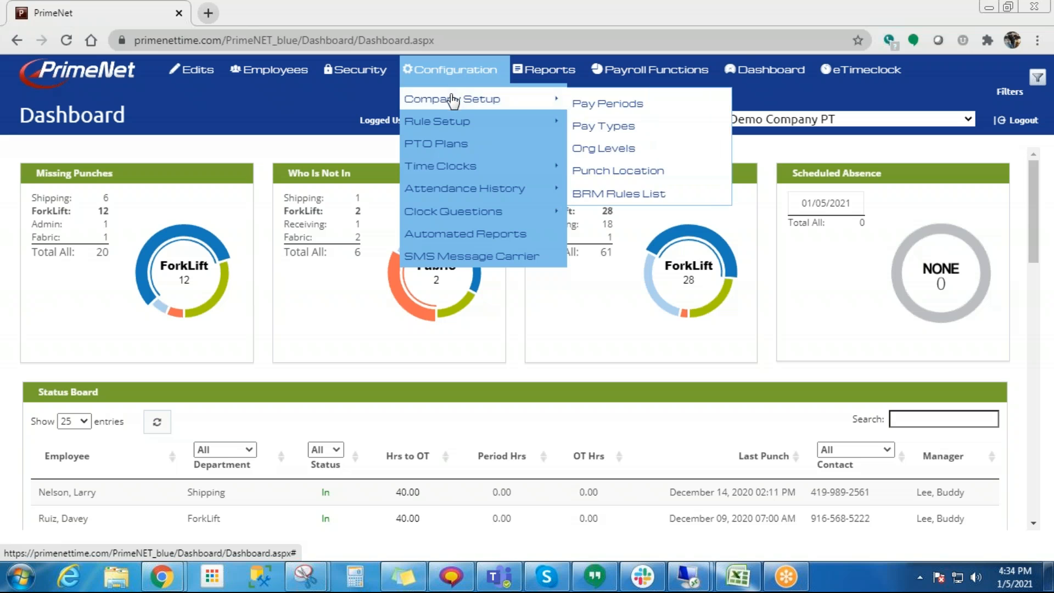
pyautogui.moveTo(449, 123)
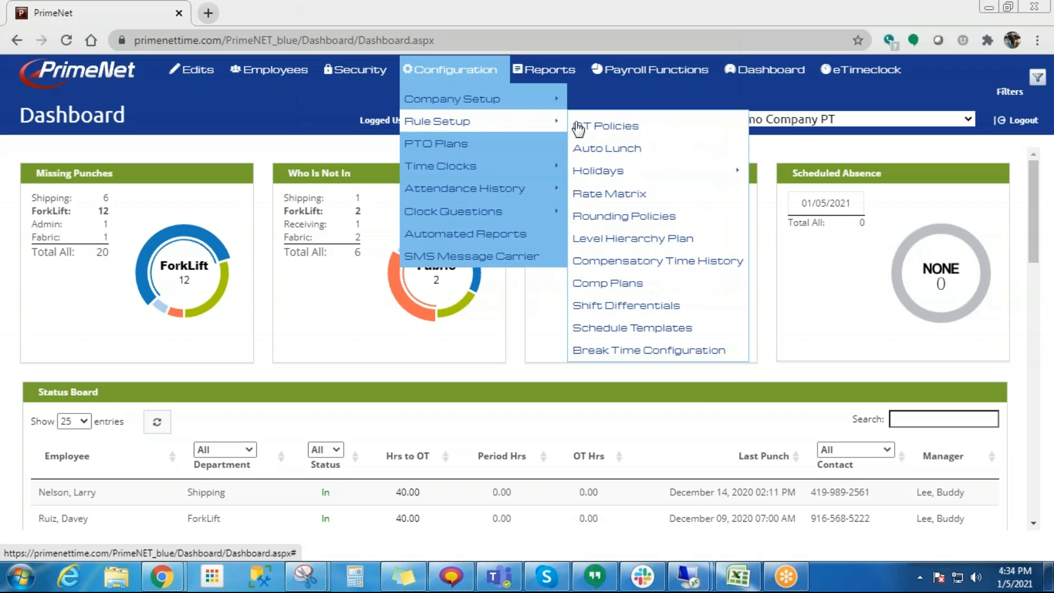
pyautogui.moveTo(619, 172)
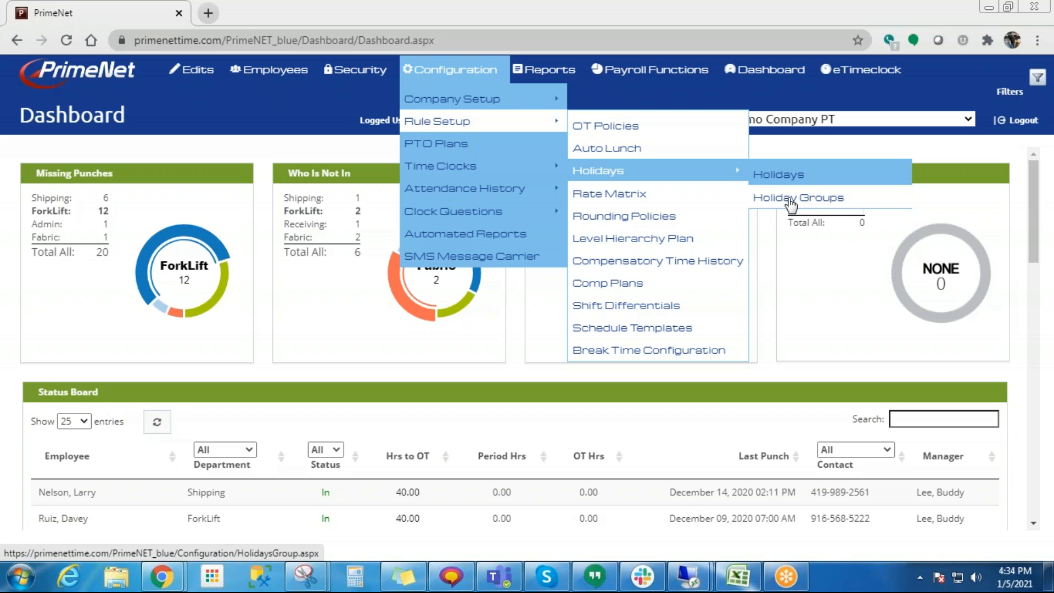
pyautogui.click(780, 178)
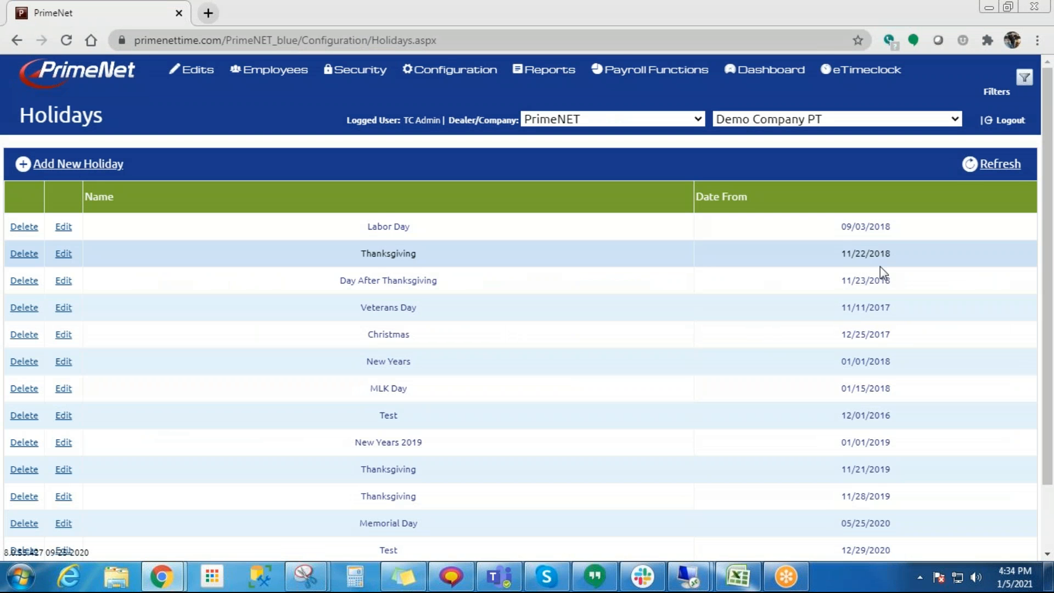
pyautogui.scroll(-2, 880, 266)
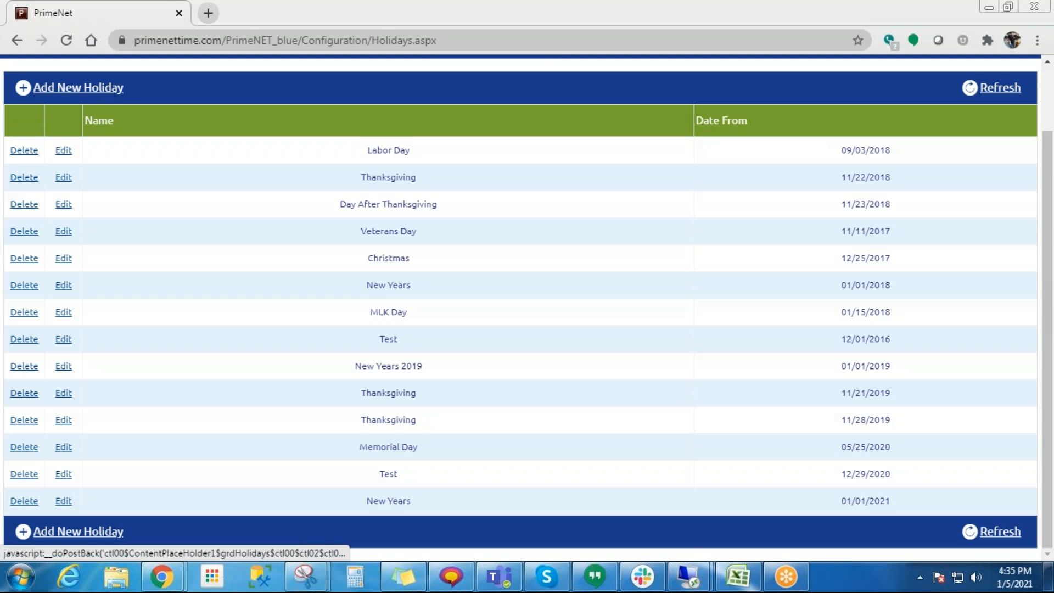
# - Add a new holiday named New Years dated 01/01/2022 and save it
pyautogui.click(70, 88)
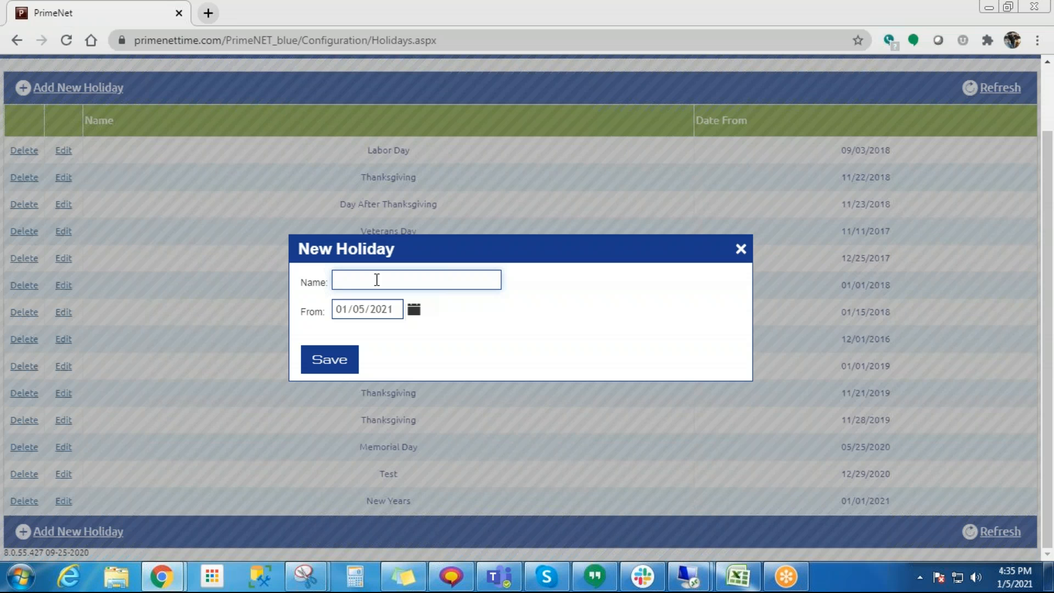
pyautogui.write('New Years')
pyautogui.click(399, 311)
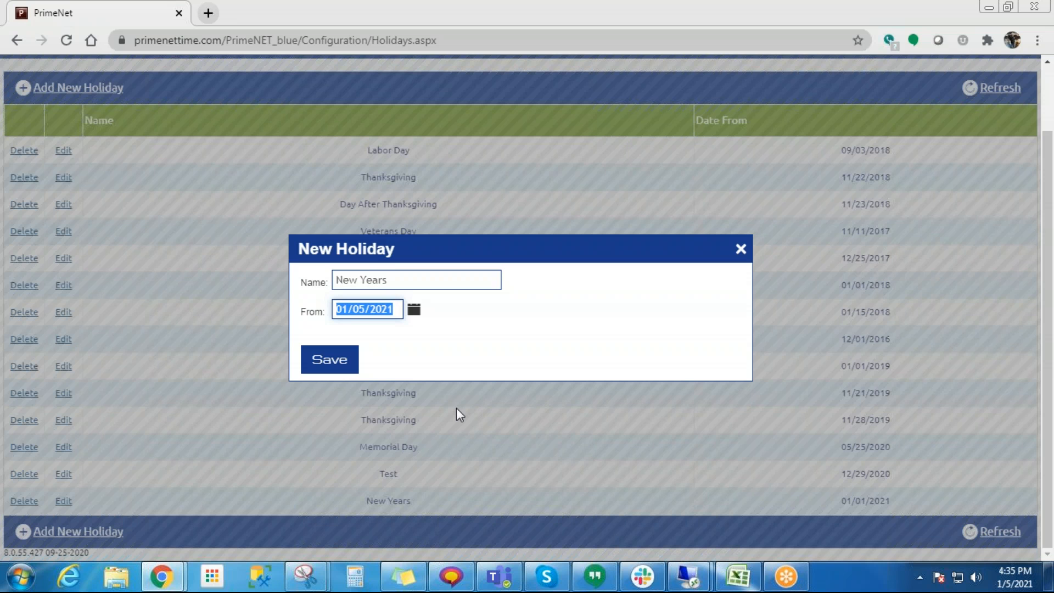
pyautogui.write('010120')
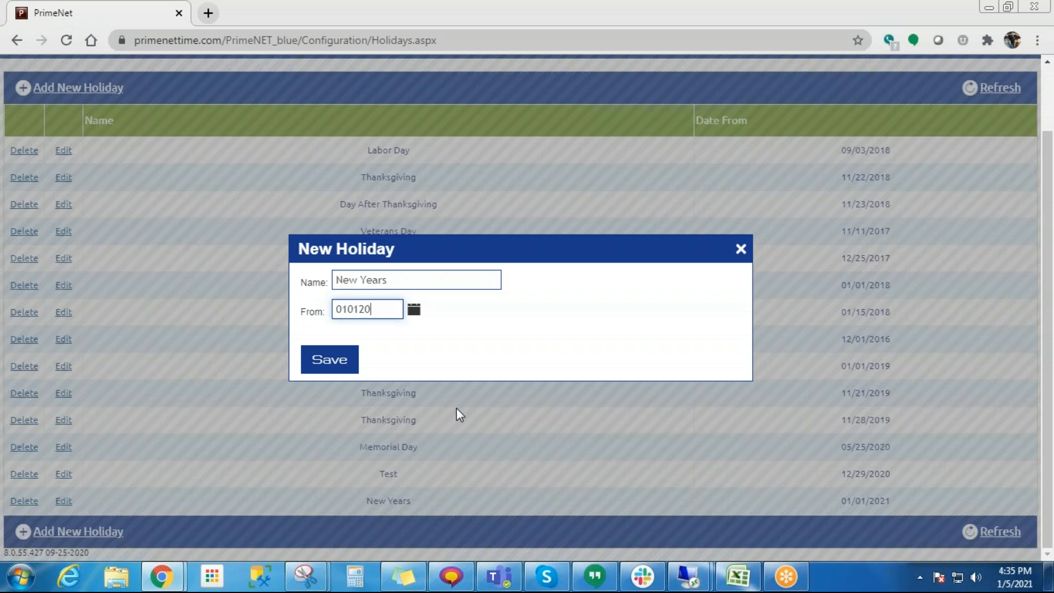
pyautogui.write('22')
pyautogui.click(475, 331)
pyautogui.click(414, 311)
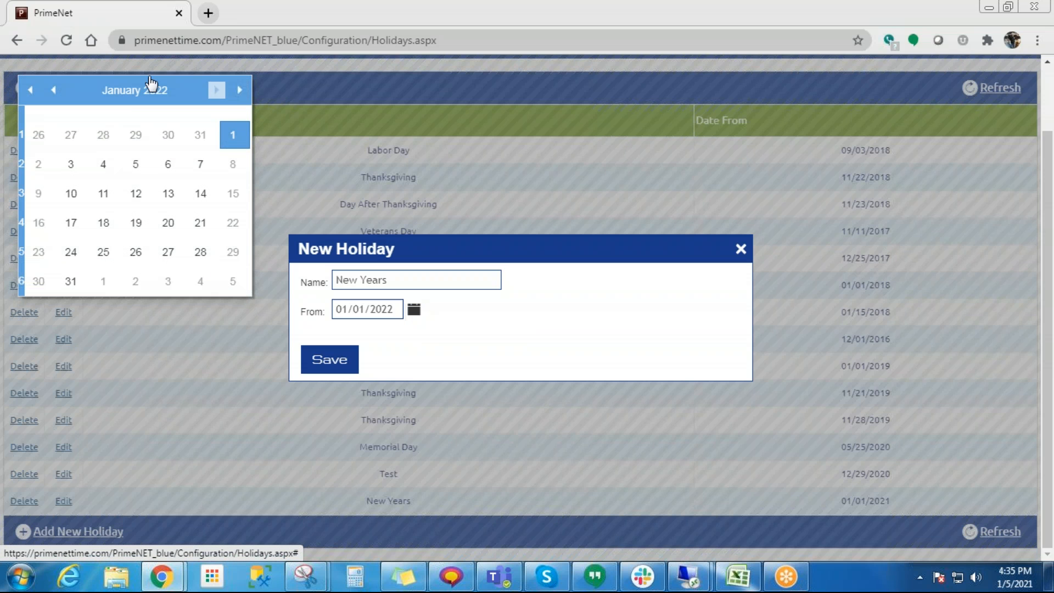
pyautogui.click(535, 341)
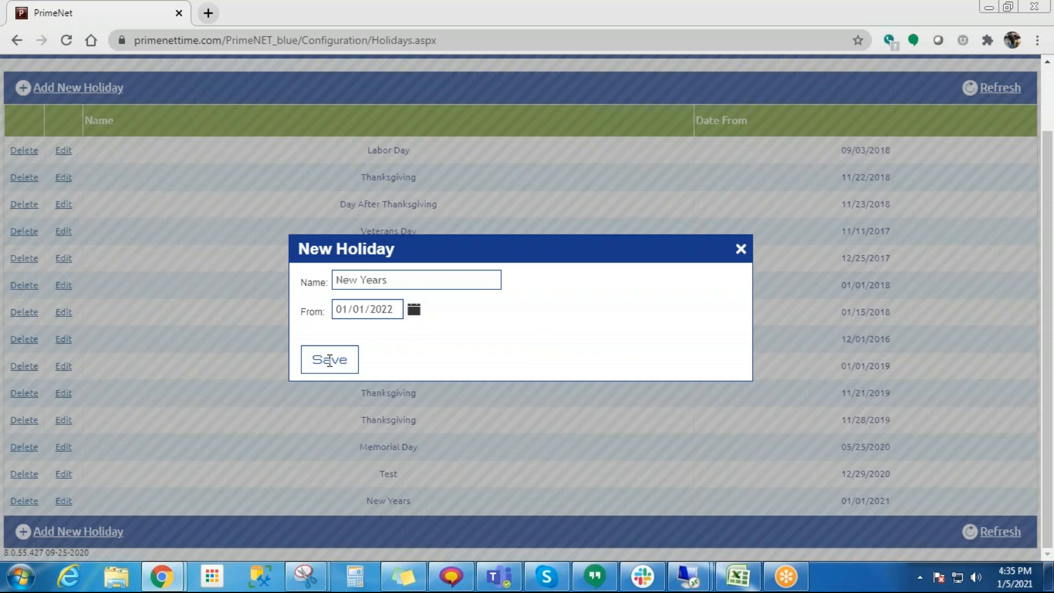
pyautogui.click(329, 360)
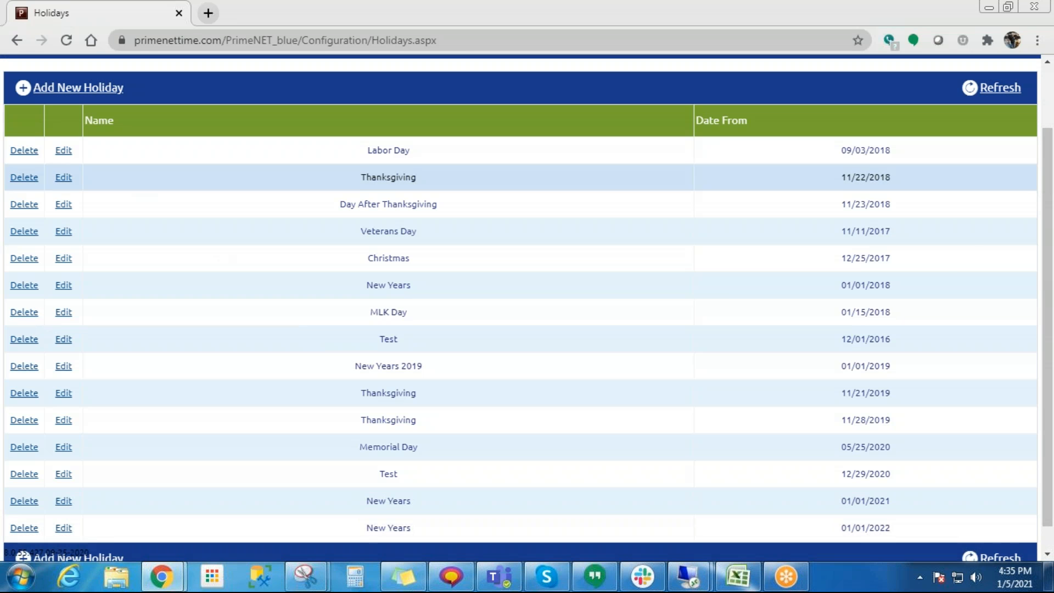
# - Add a new holiday named Labor Day dated 09/06/2021 and save it
pyautogui.click(76, 89)
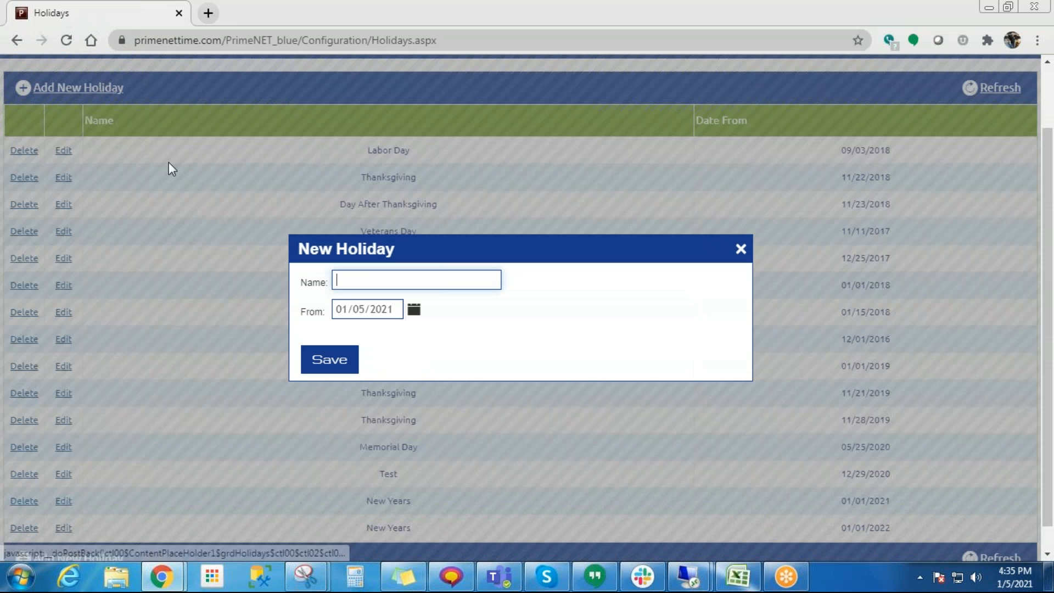
pyautogui.write('Labor Day')
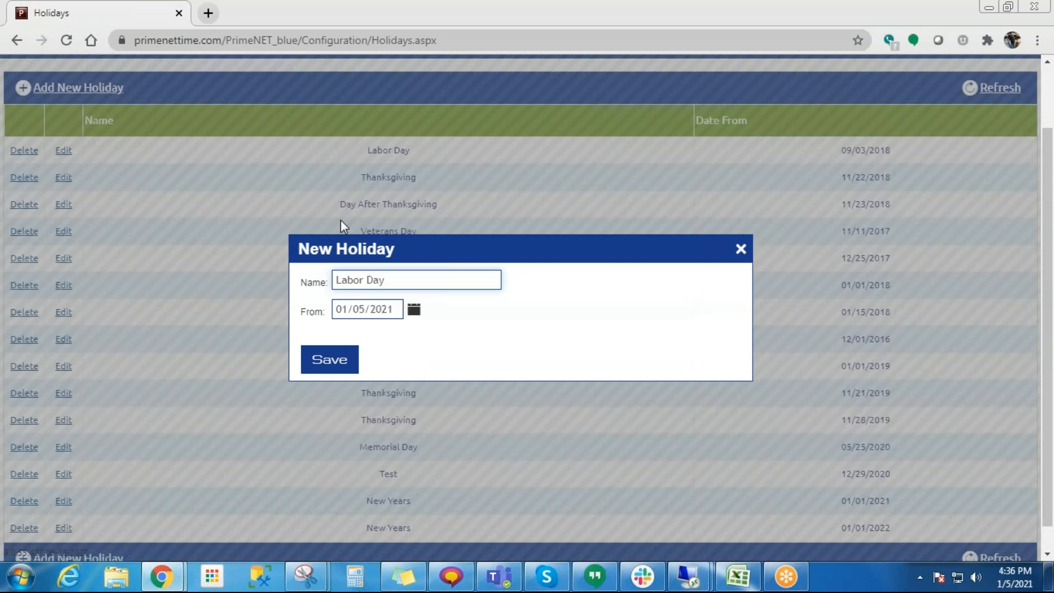
pyautogui.click(414, 317)
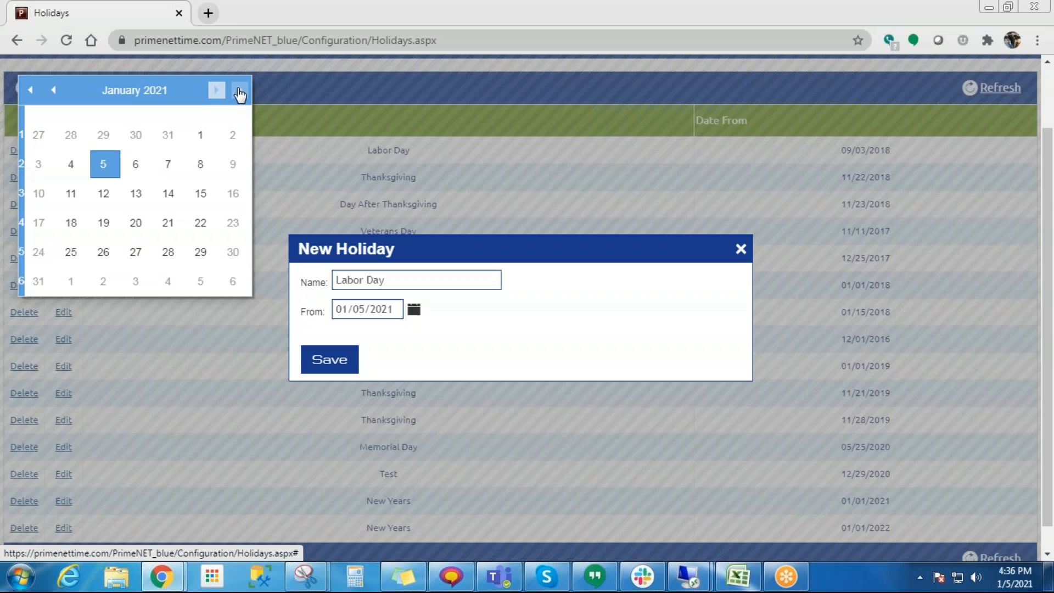
pyautogui.click(240, 91)
pyautogui.click(241, 91)
pyautogui.click(241, 91)
pyautogui.click(57, 92)
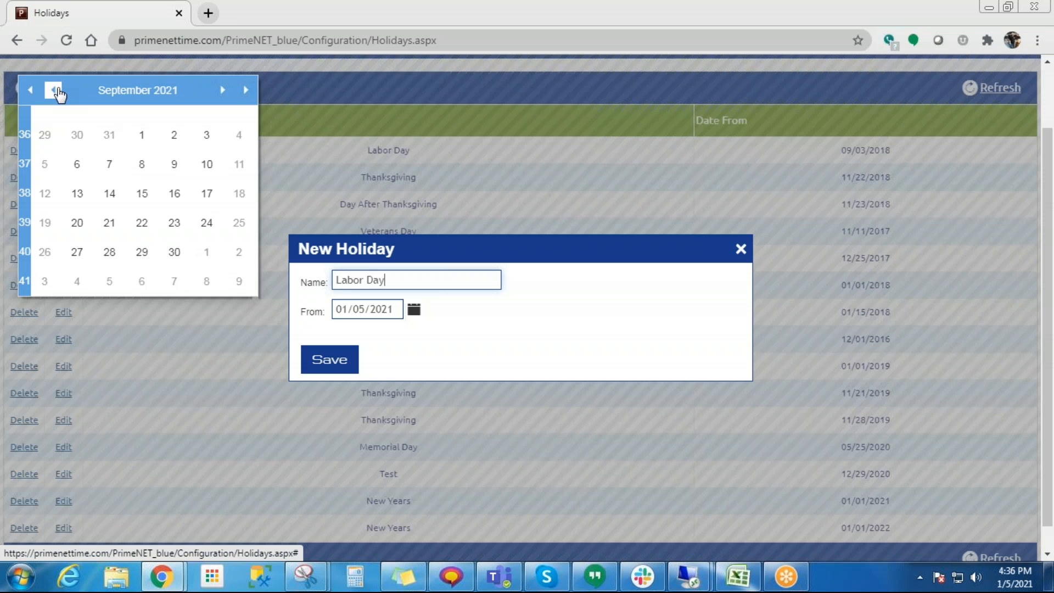
pyautogui.click(77, 165)
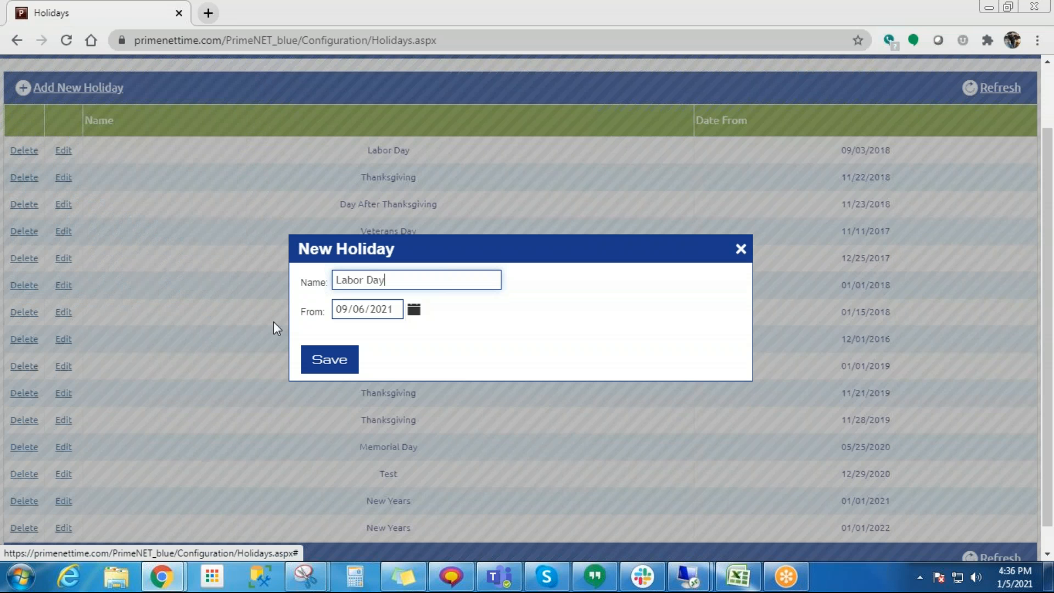
pyautogui.click(326, 359)
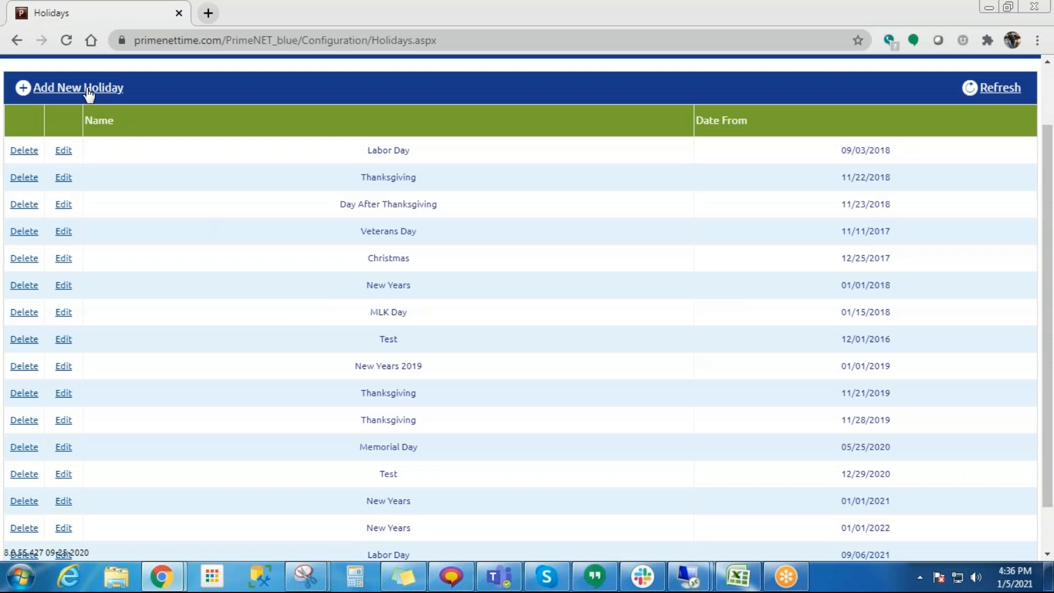
# - Add a new holiday named Independence Day dated 07/05/2021, save it and check the holiday list
pyautogui.click(90, 90)
pyautogui.click(463, 281)
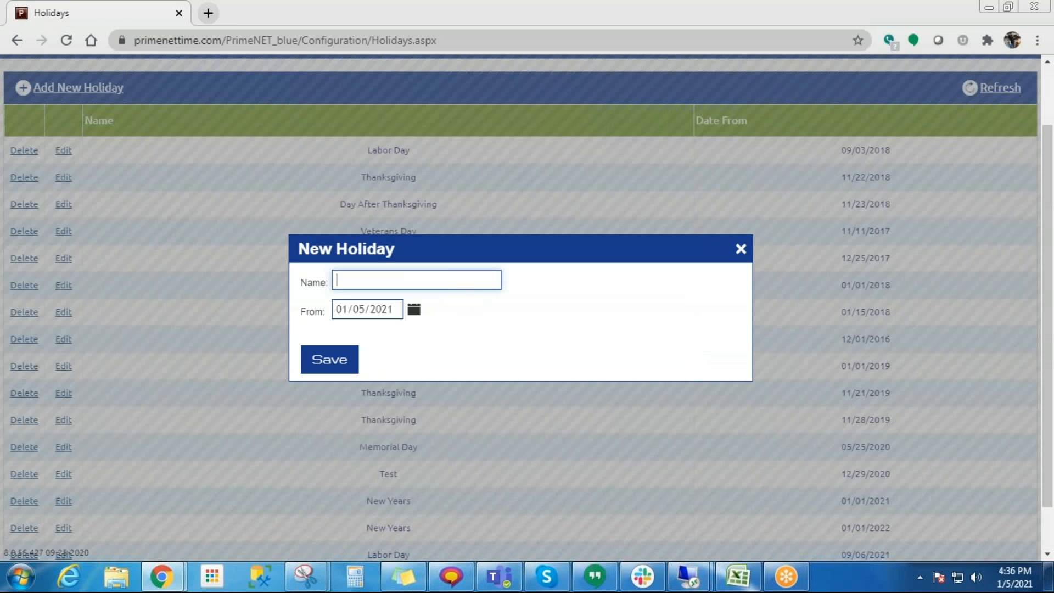
pyautogui.write('Independence dDay')
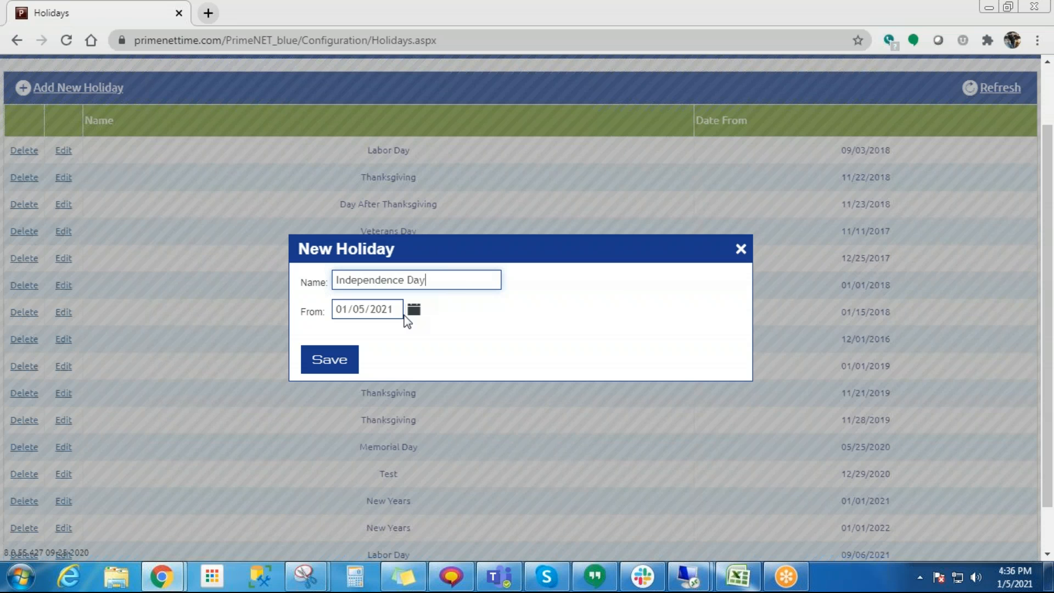
pyautogui.tripleClick(393, 310)
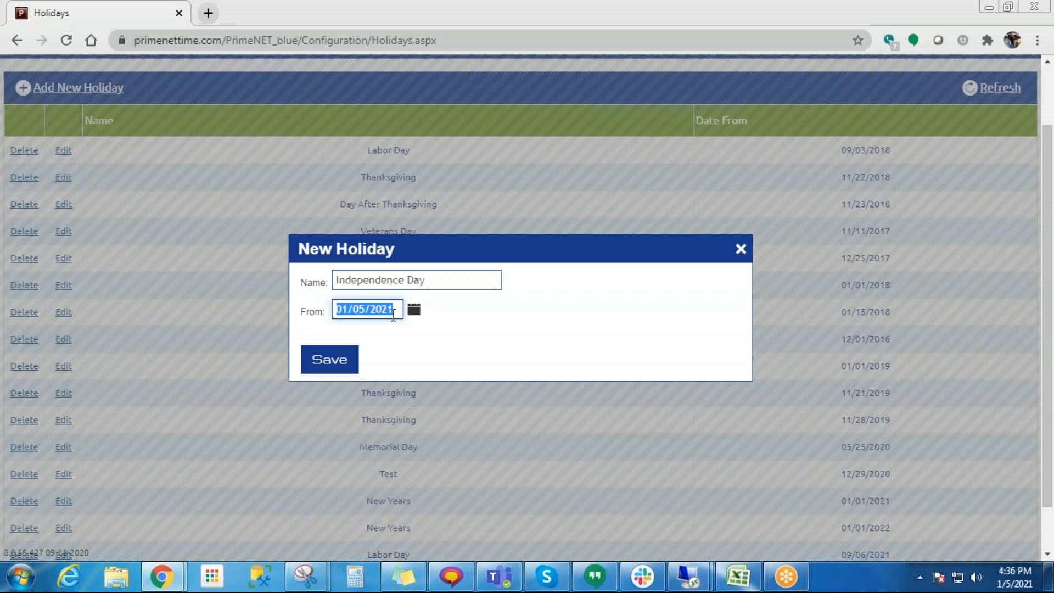
pyautogui.click(414, 310)
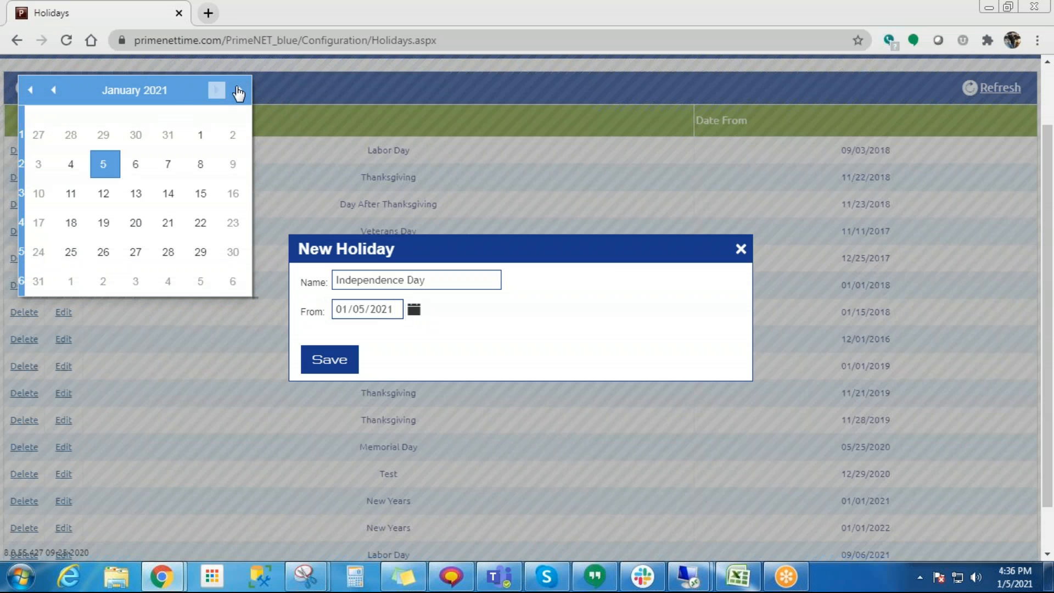
pyautogui.click(239, 92)
pyautogui.click(244, 92)
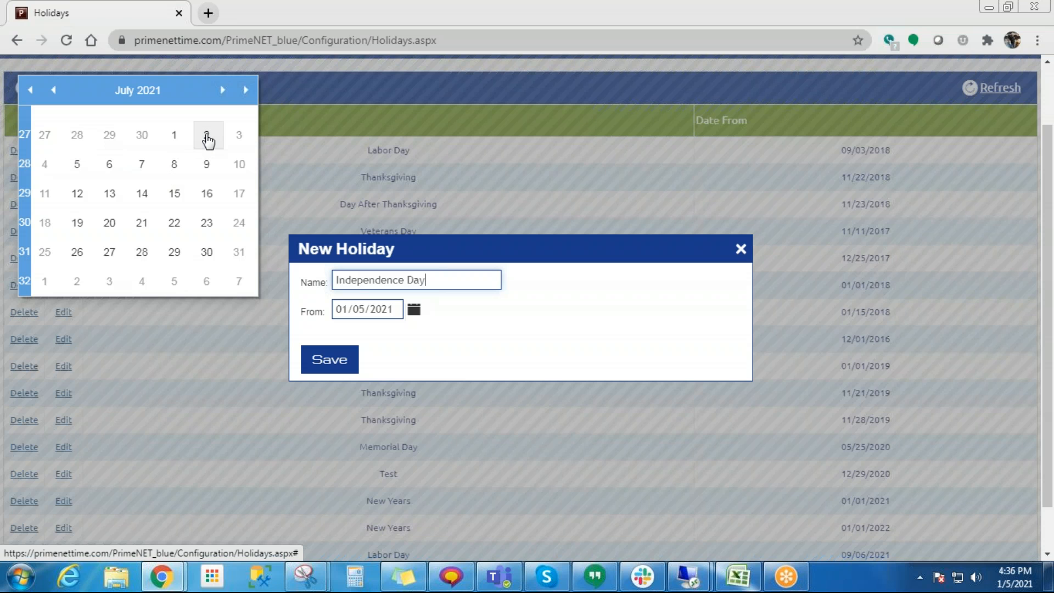
pyautogui.click(77, 169)
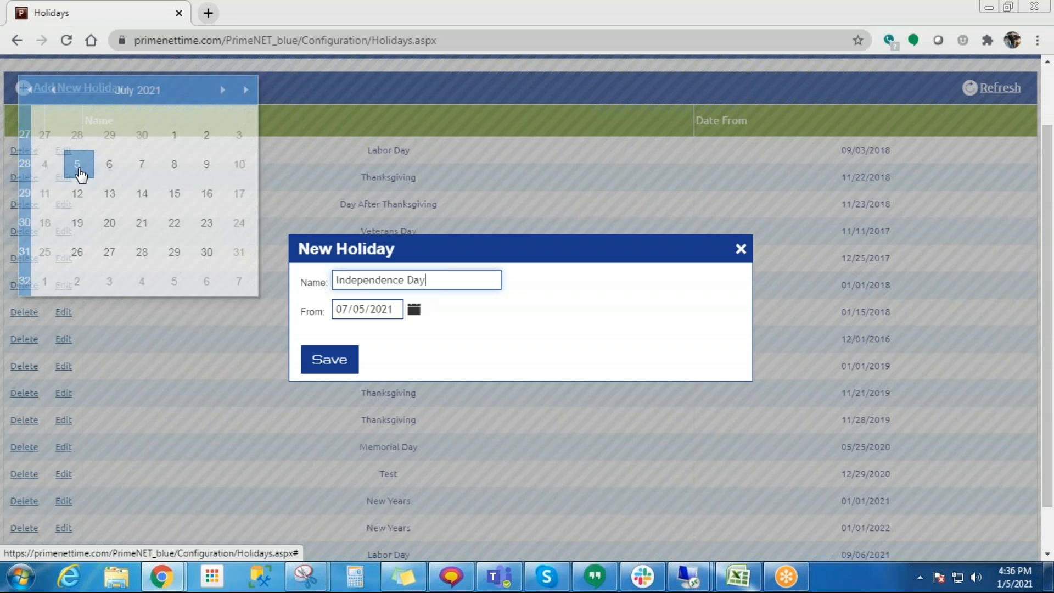
pyautogui.click(324, 357)
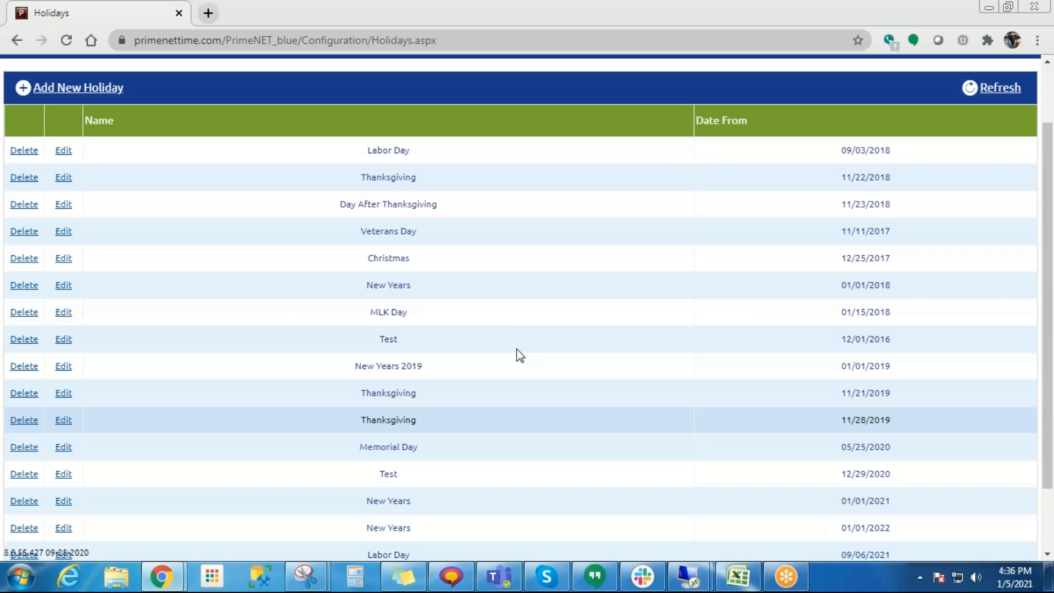
pyautogui.scroll(-2, 504, 324)
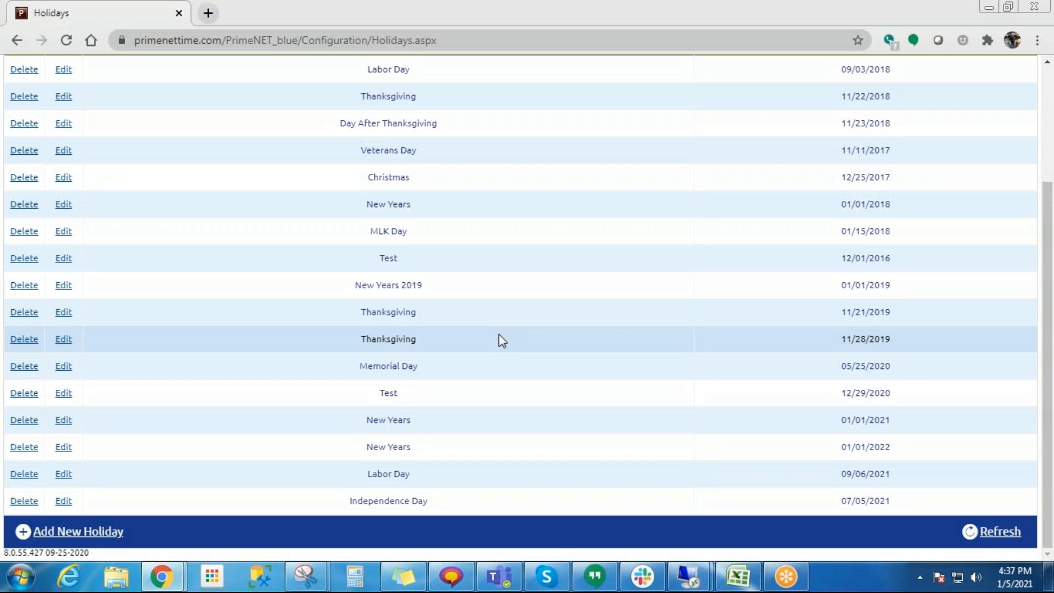
# - Open the Holiday Groups configuration page from the rule setup
pyautogui.scroll(3, 423, 376)
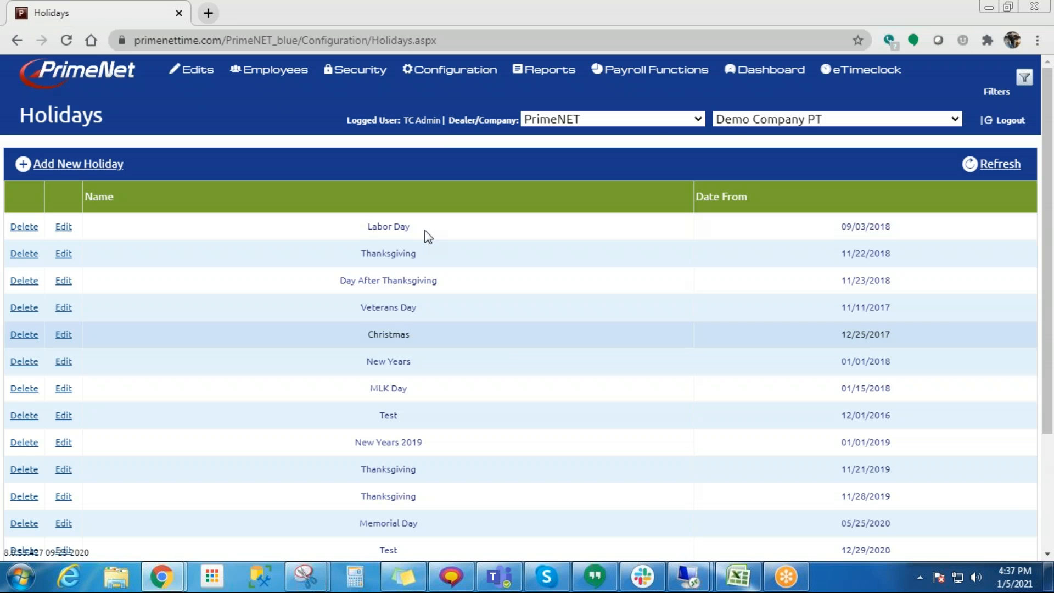
pyautogui.moveTo(456, 74)
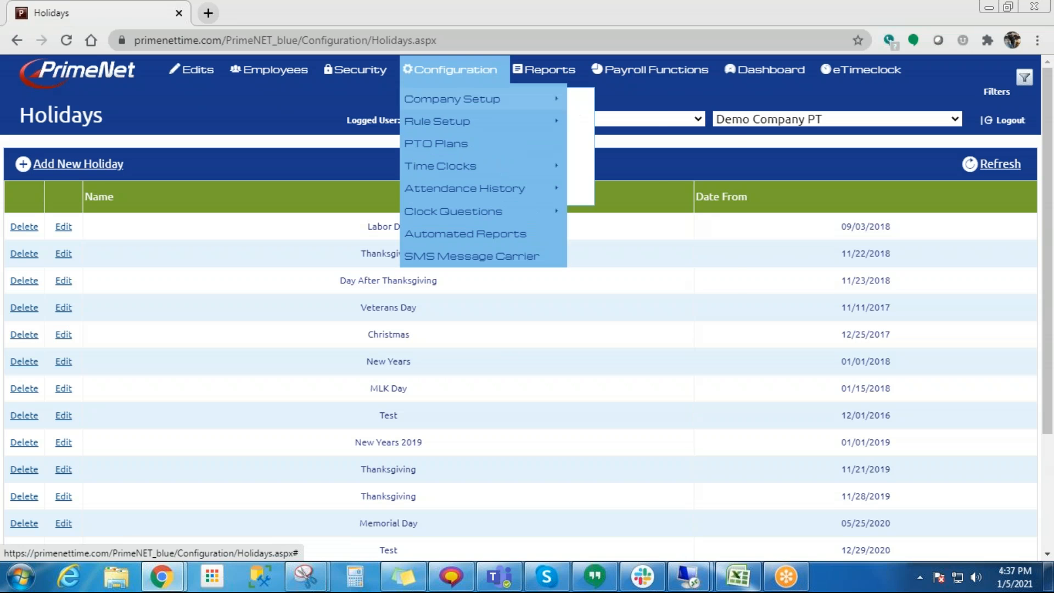
pyautogui.moveTo(457, 135)
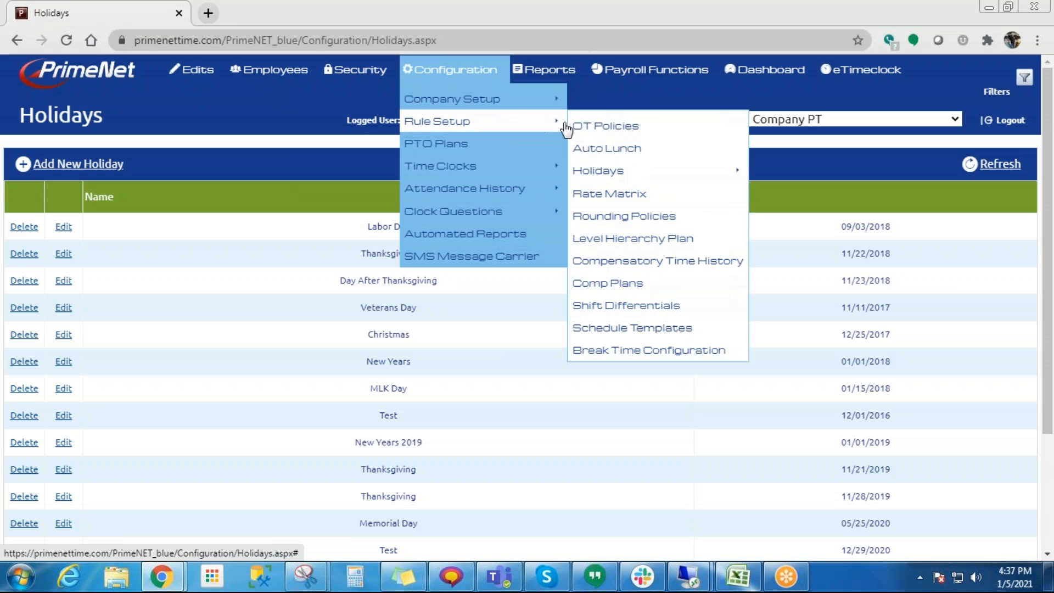
pyautogui.moveTo(719, 176)
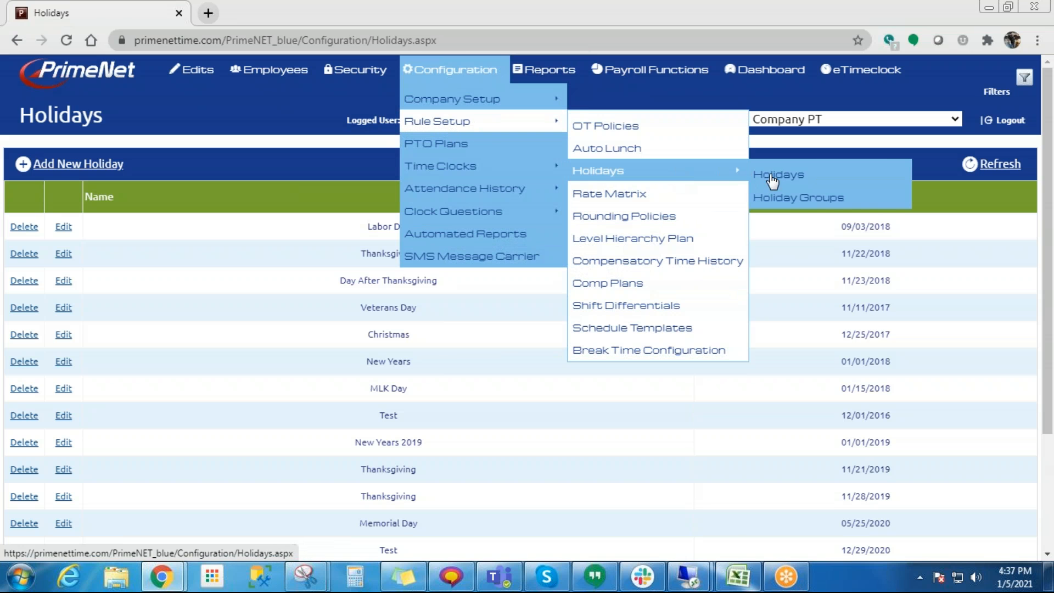
pyautogui.click(804, 206)
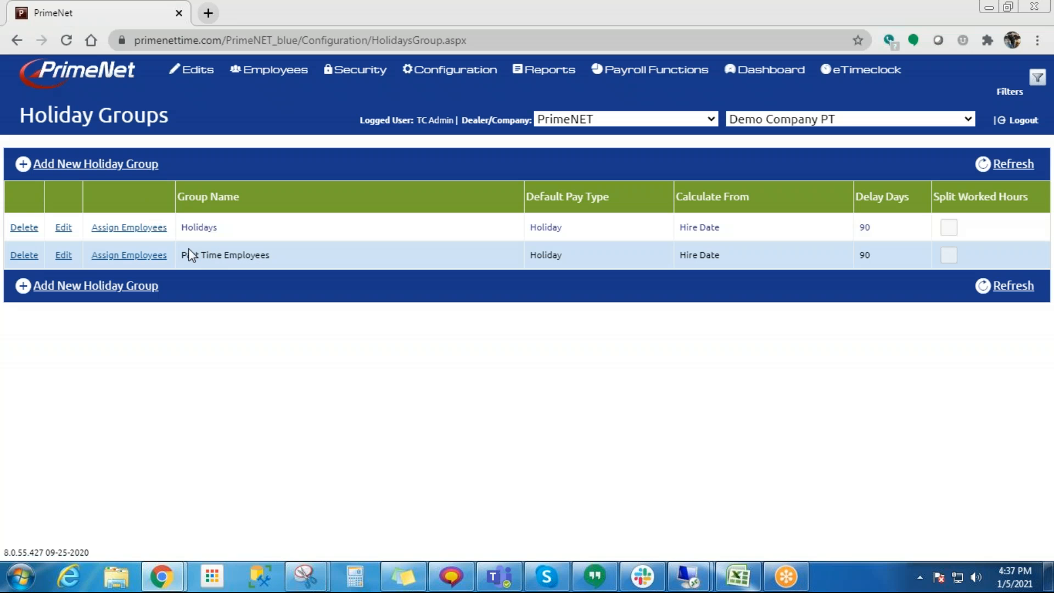
# - Review the settings and assigned holidays of the Part Time Employees group, then close its details
pyautogui.click(62, 257)
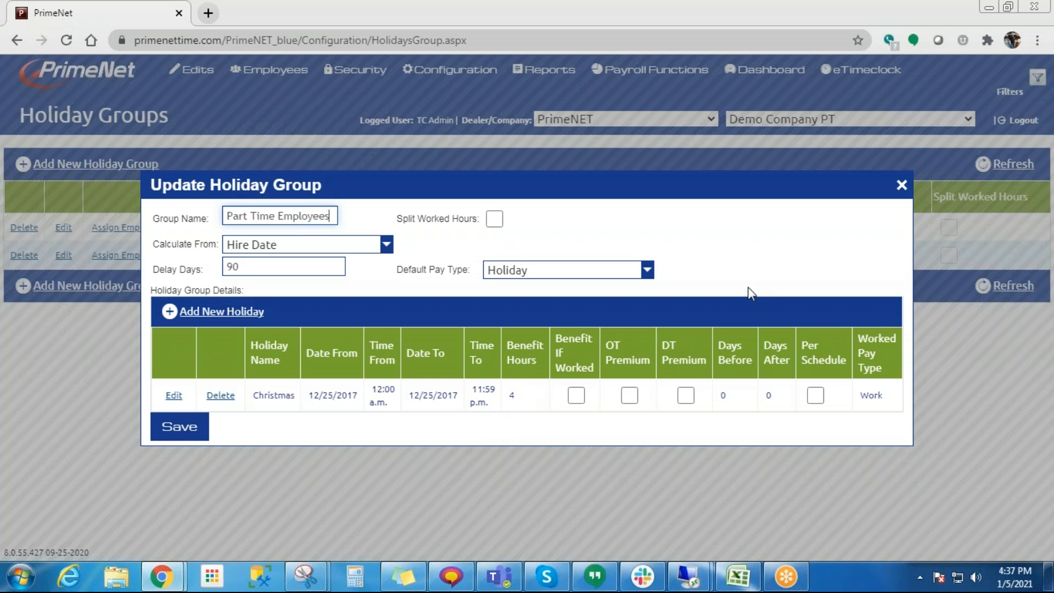
pyautogui.click(901, 185)
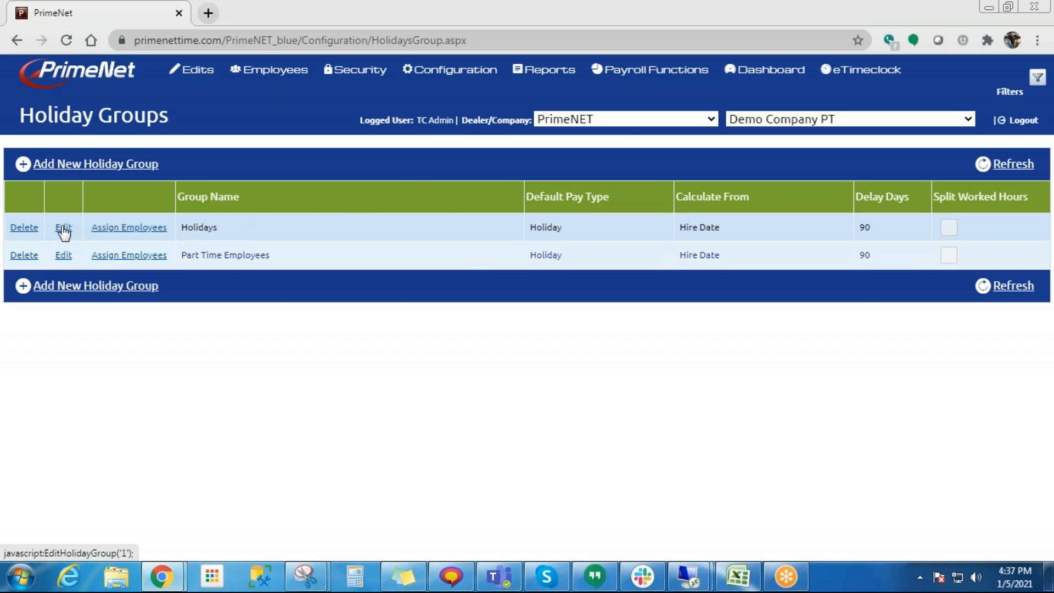
# - Open the Holidays group for editing, switch its Labor Day entry to the holiday dated 09/06/2021, and save the entry
pyautogui.click(63, 228)
pyautogui.scroll(-1, 344, 285)
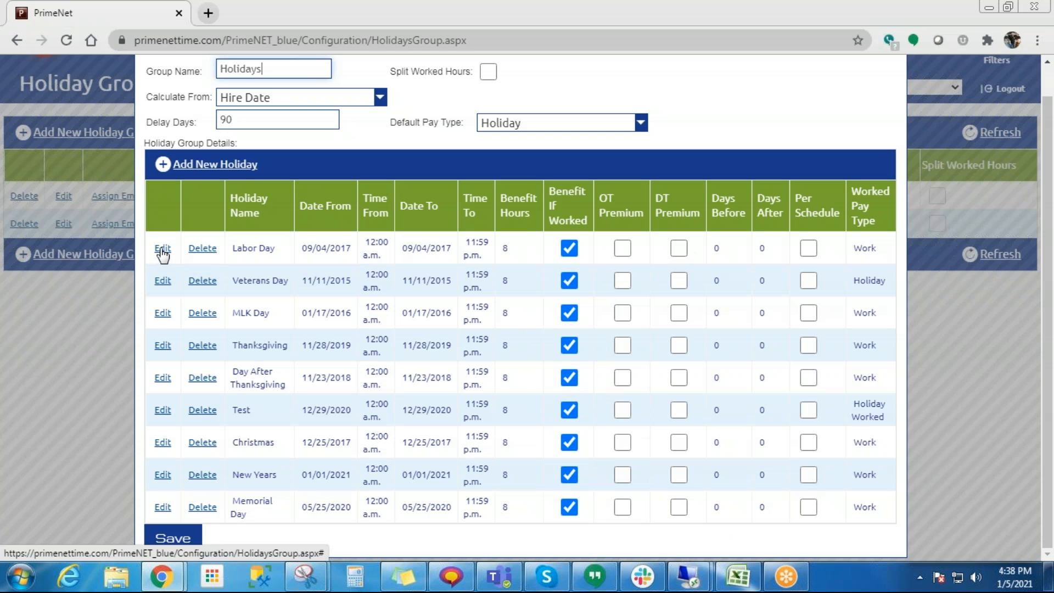
pyautogui.click(162, 250)
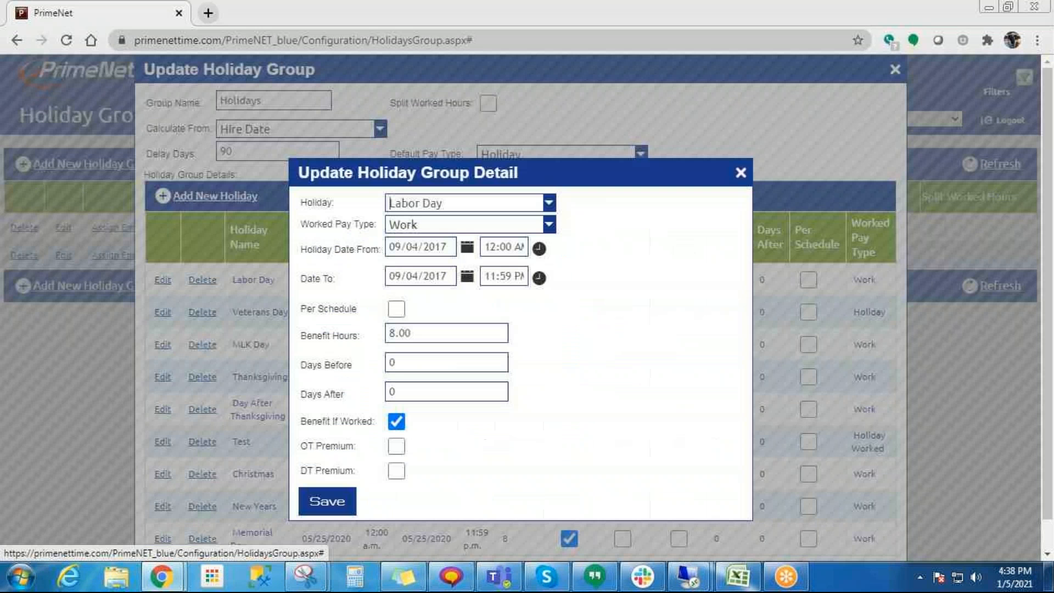
pyautogui.click(424, 202)
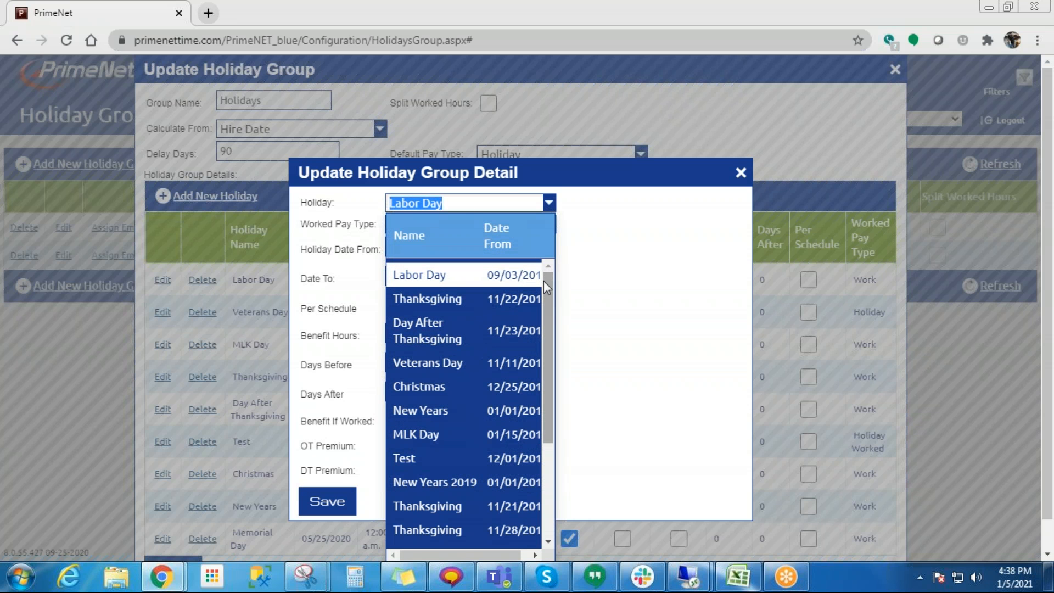
pyautogui.scroll(-3, 541, 308)
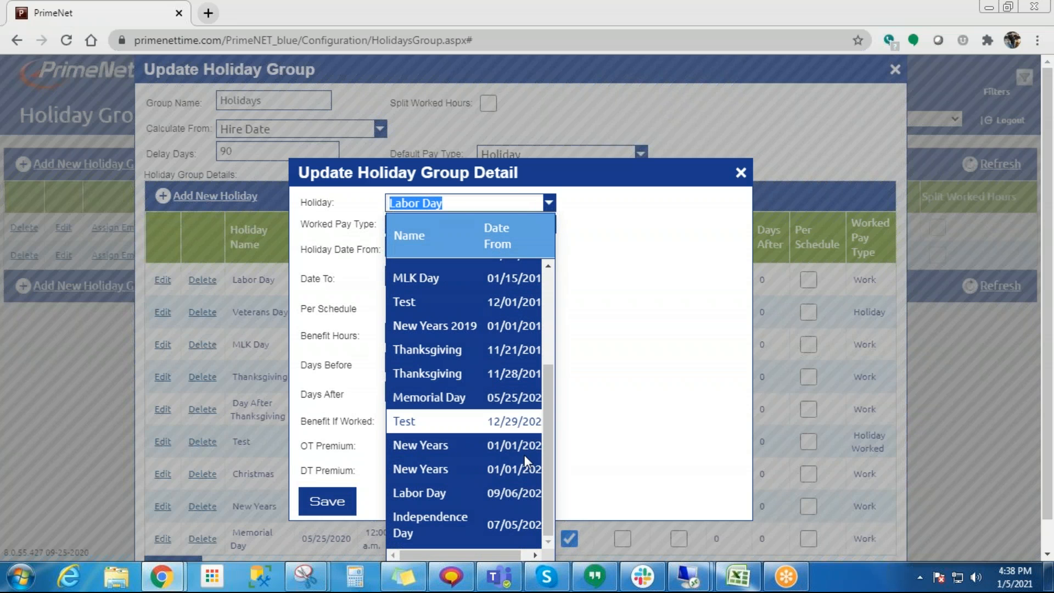
pyautogui.click(516, 493)
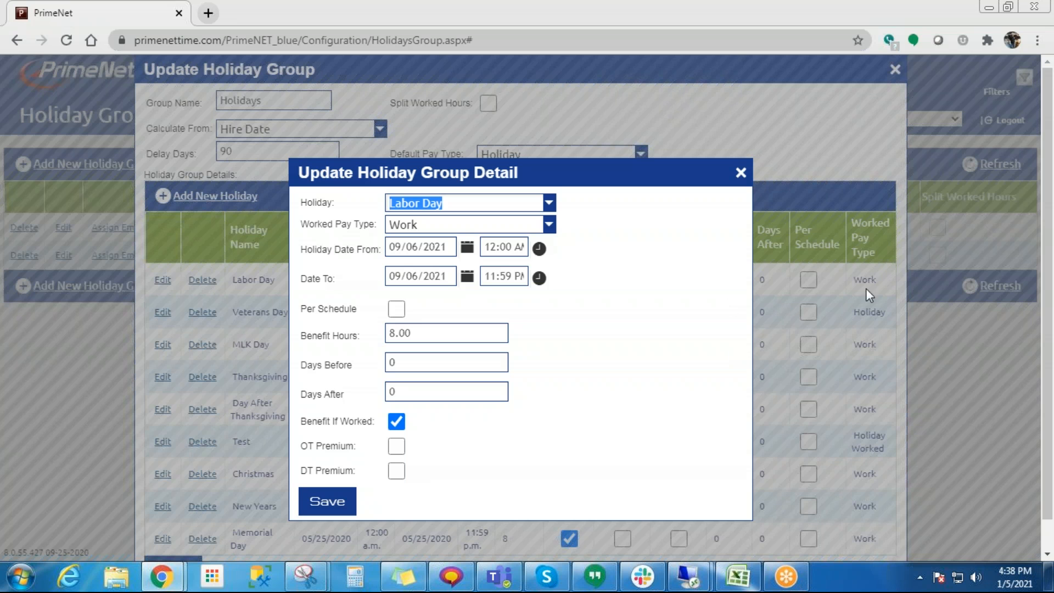
pyautogui.click(327, 501)
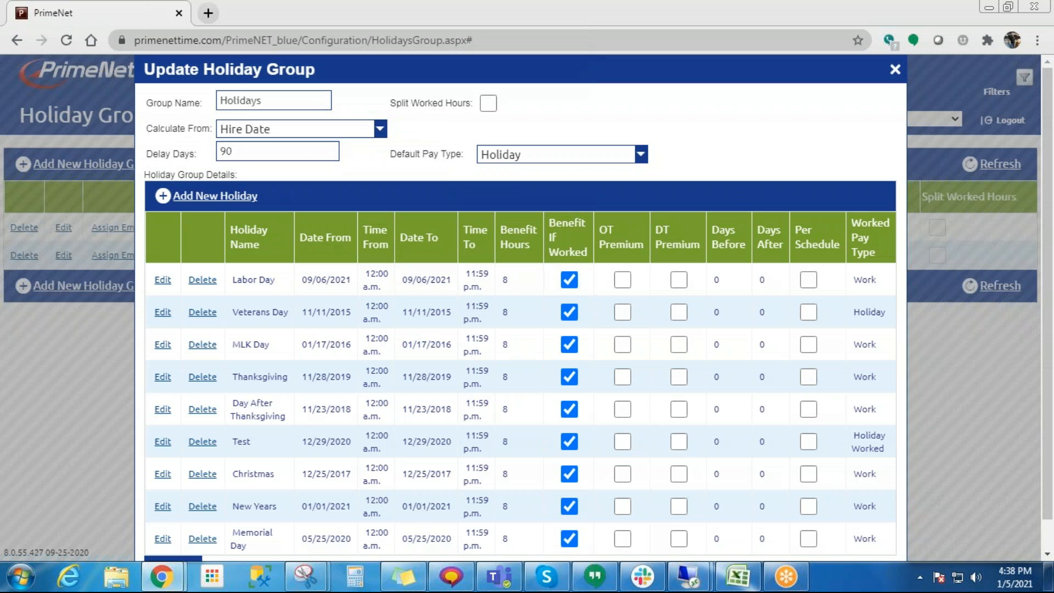
pyautogui.click(162, 474)
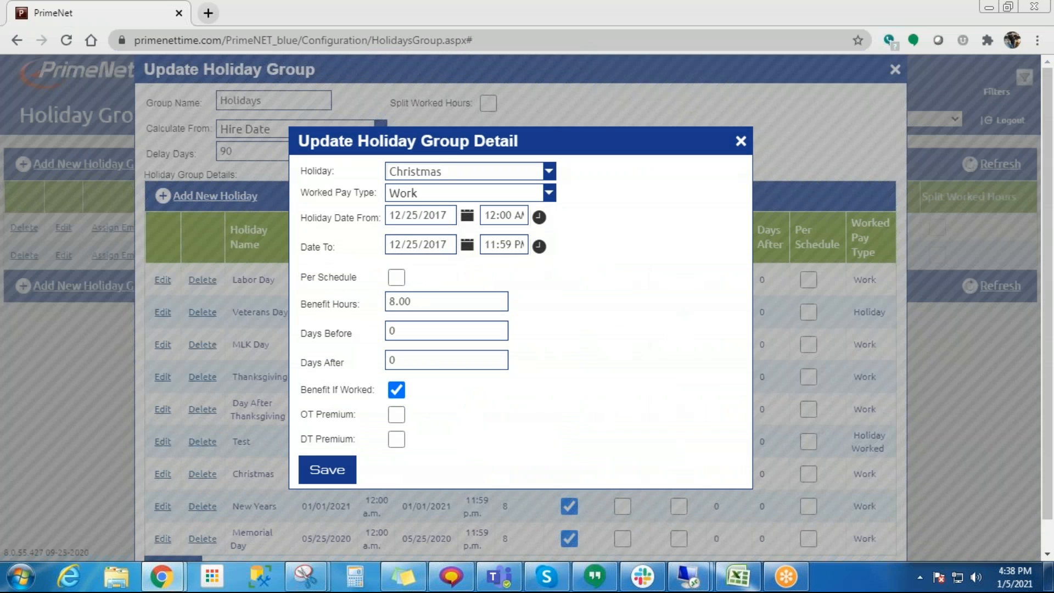
pyautogui.click(443, 172)
pyautogui.scroll(-1, 467, 459)
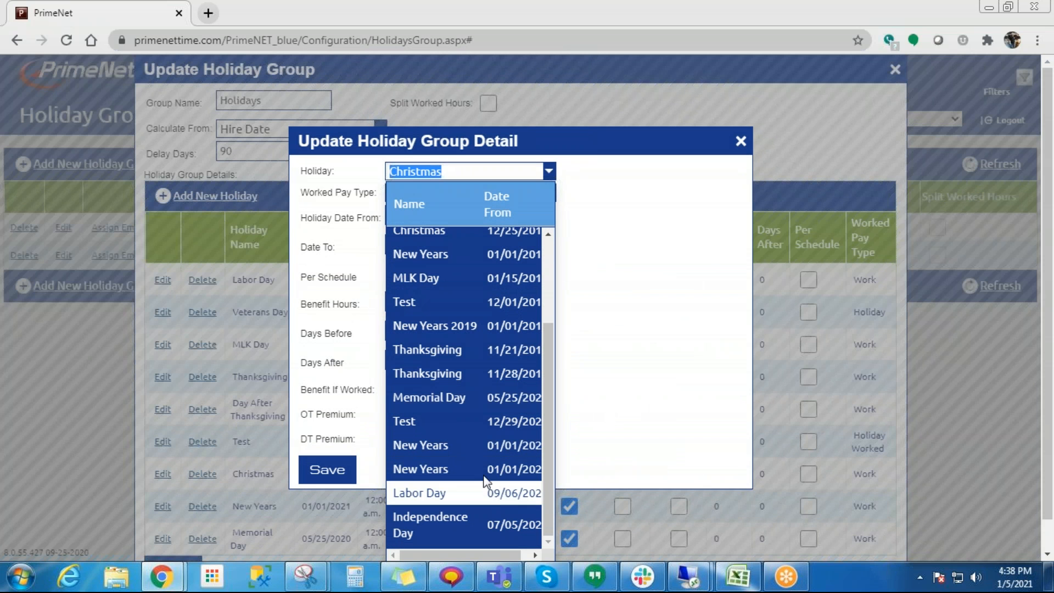
pyautogui.click(677, 370)
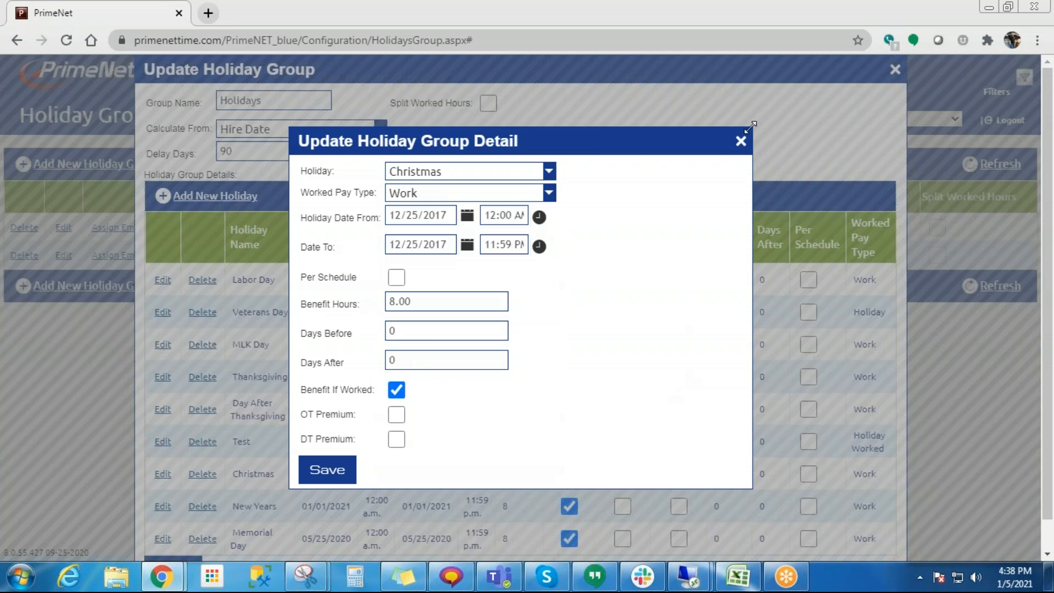
pyautogui.click(740, 140)
# - Switch the Holidays group's New Years entry to the holiday dated 01/01/2022 and save the entry
pyautogui.scroll(-1, 269, 418)
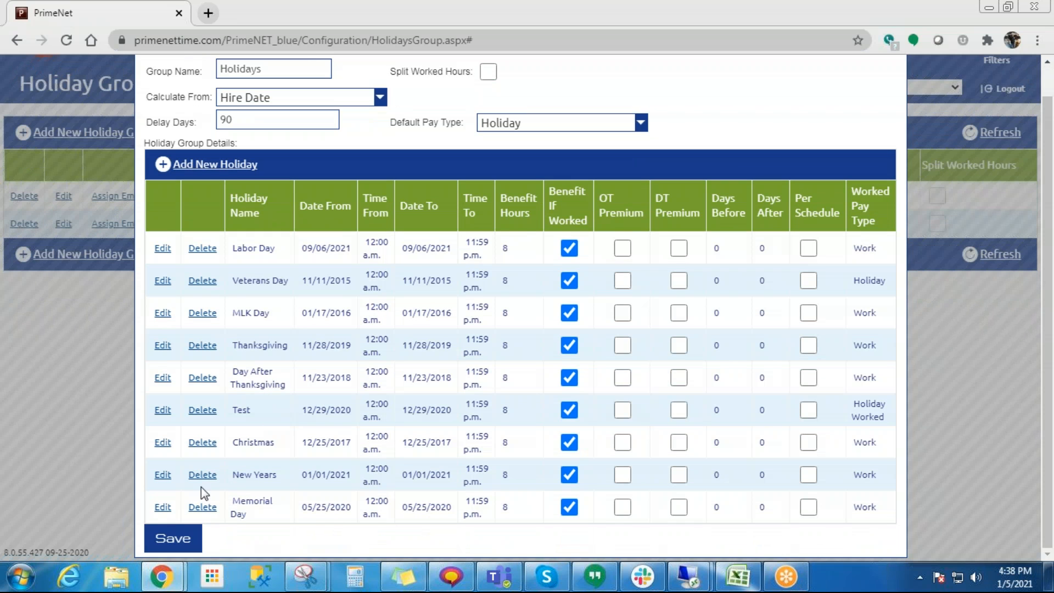
pyautogui.click(161, 475)
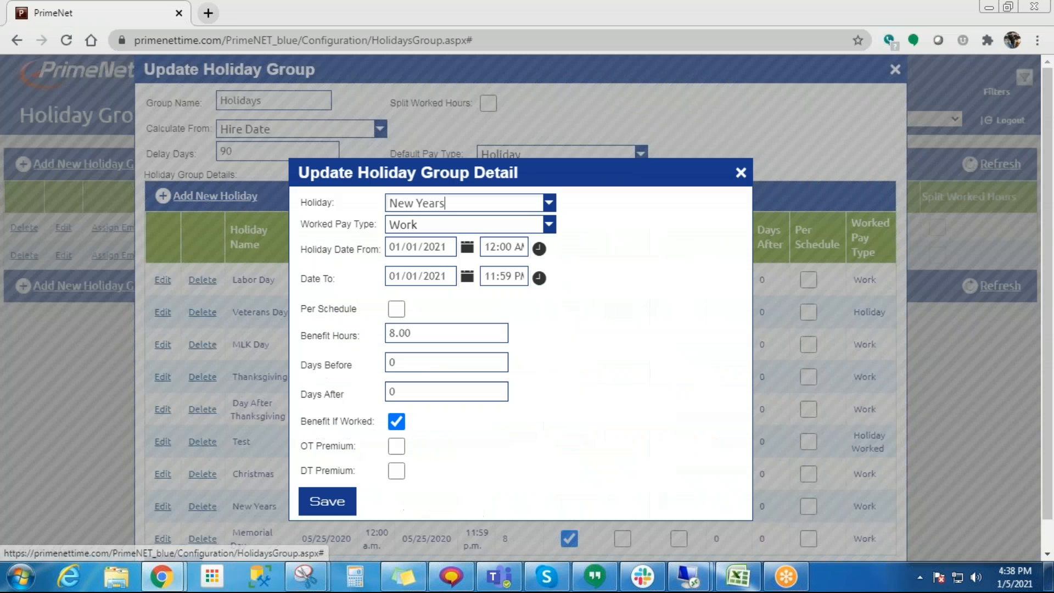
pyautogui.click(540, 202)
pyautogui.scroll(-1, 501, 482)
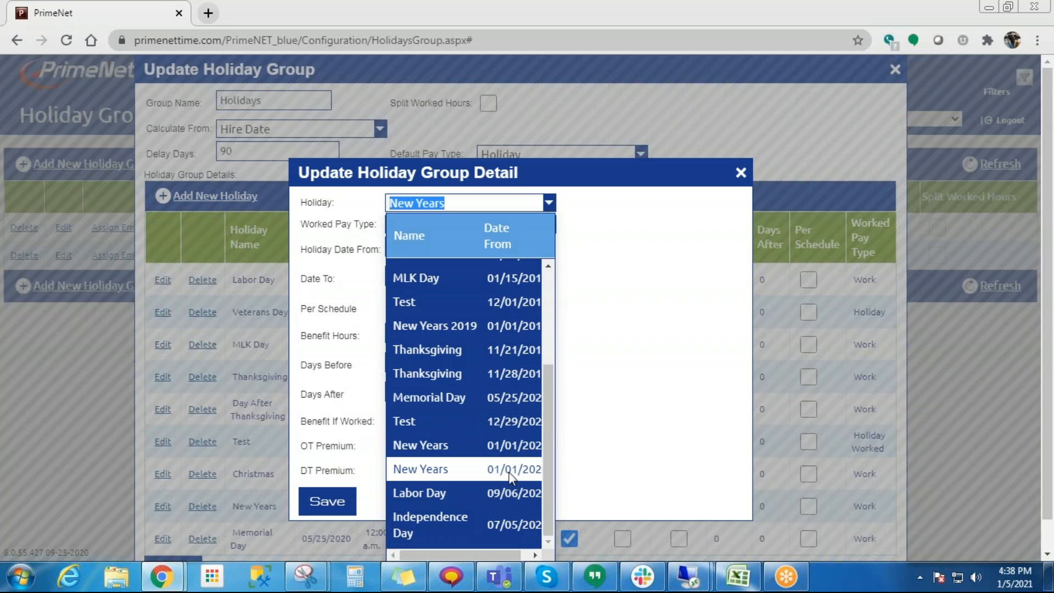
pyautogui.click(509, 473)
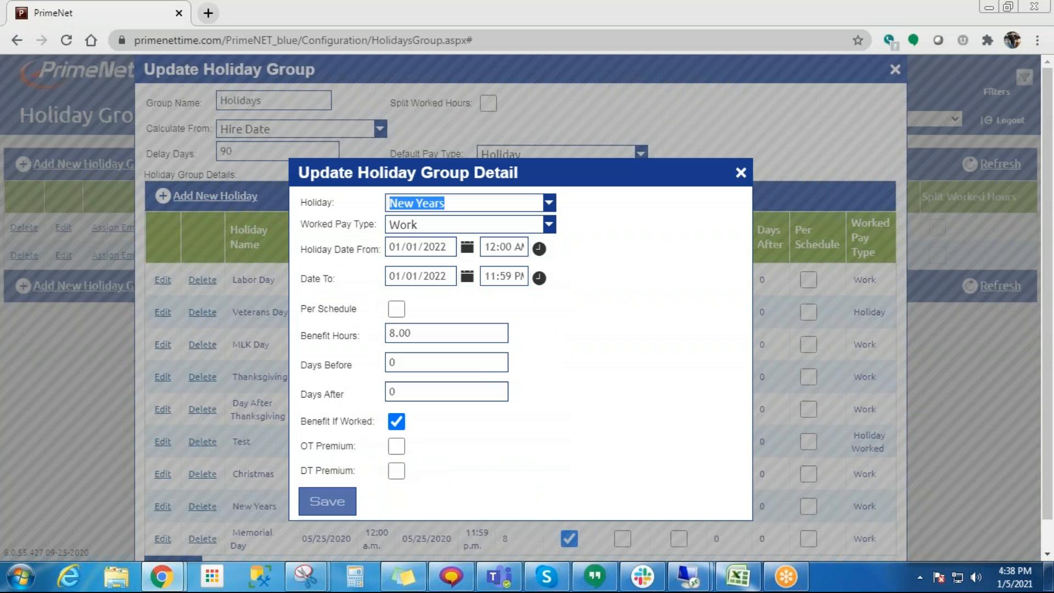
pyautogui.click(332, 500)
pyautogui.scroll(-1, 346, 358)
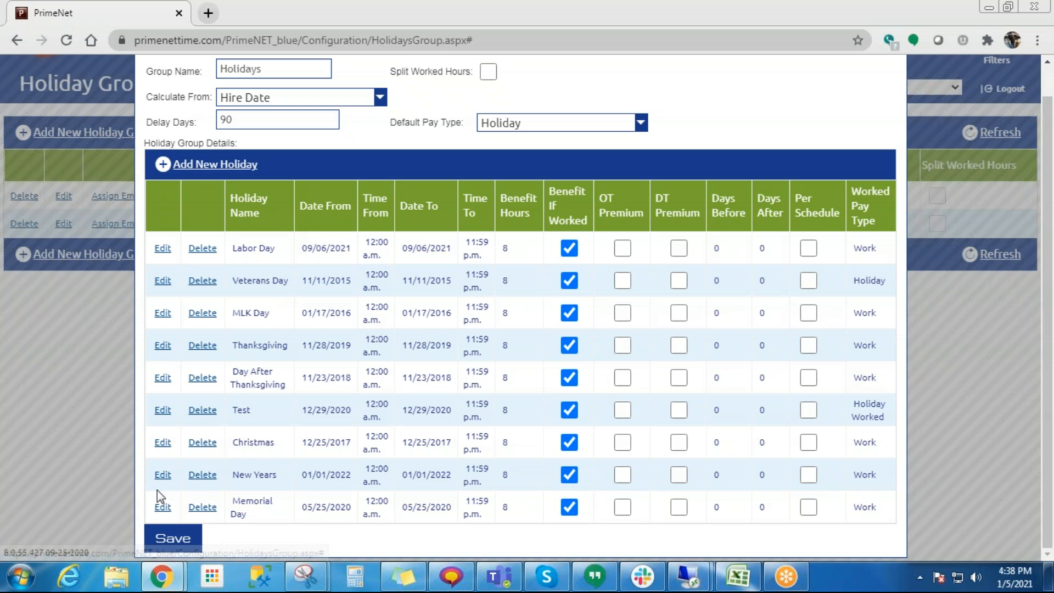
pyautogui.click(164, 534)
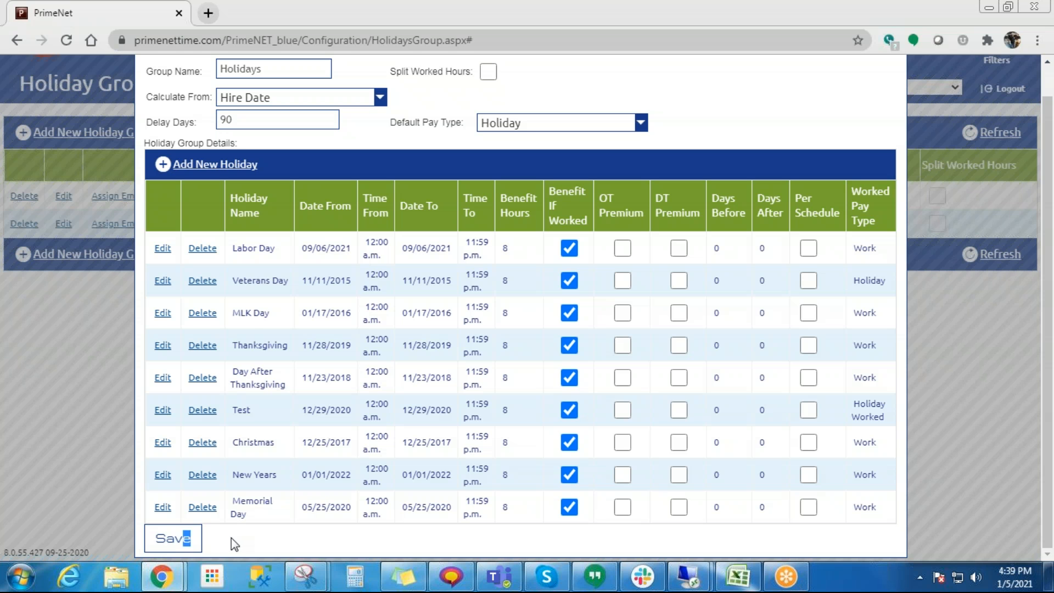
pyautogui.click(208, 166)
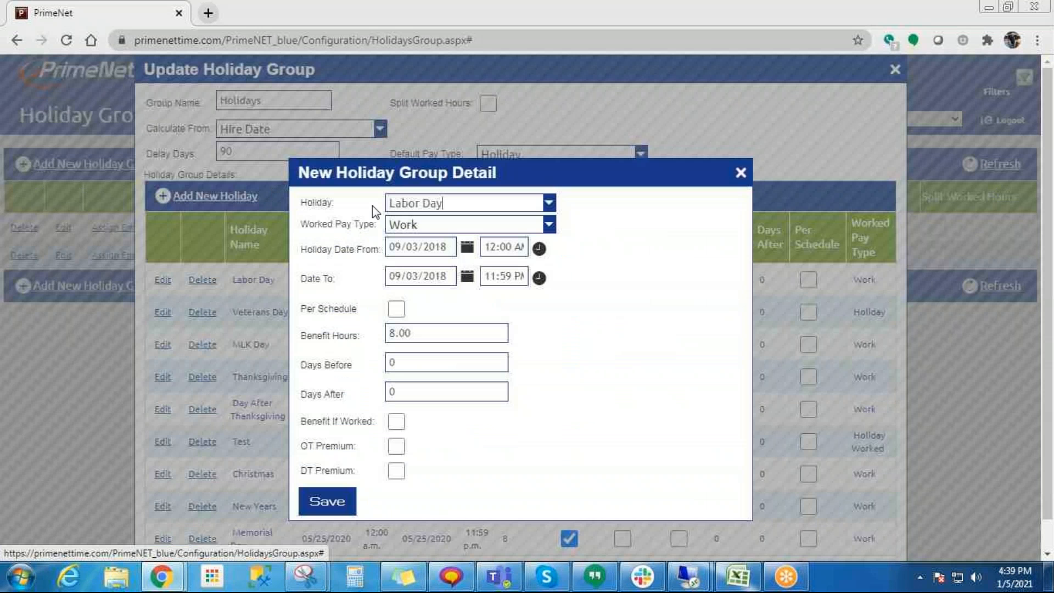
pyautogui.click(423, 203)
pyautogui.scroll(-3, 444, 466)
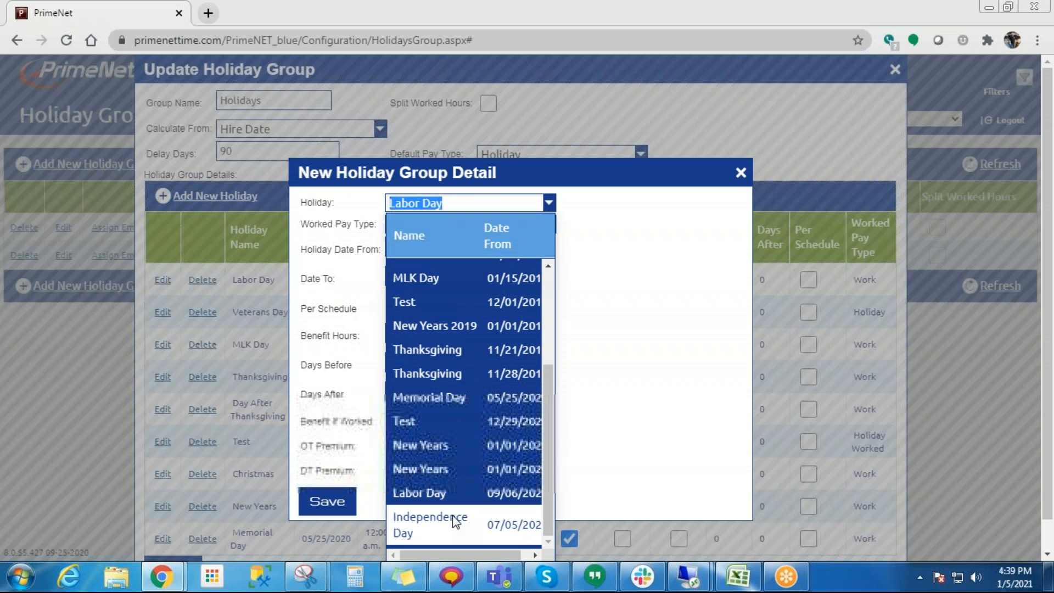
pyautogui.click(583, 341)
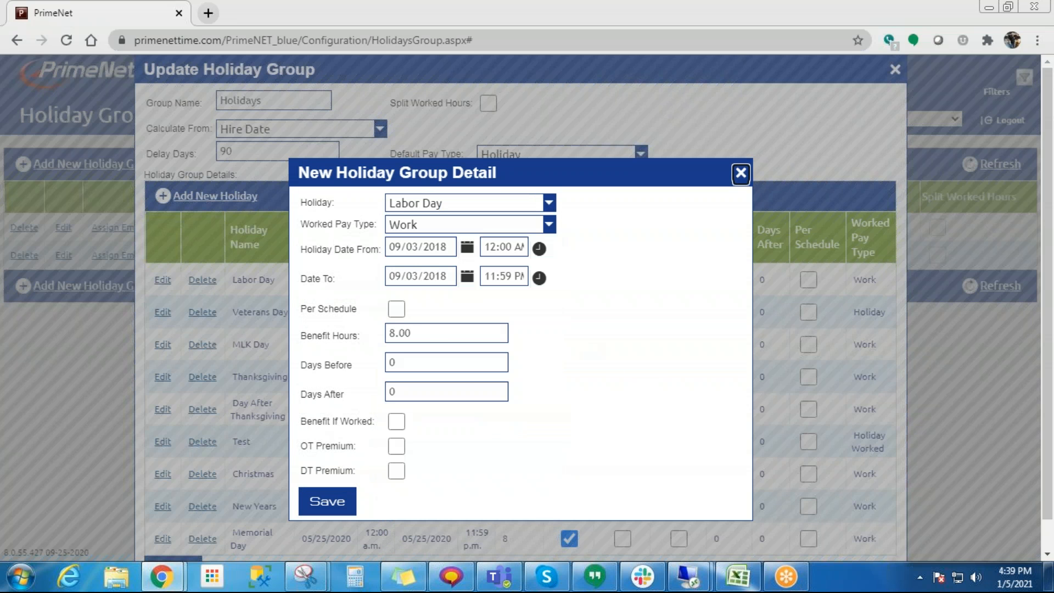
pyautogui.click(741, 174)
# - Start a new holiday entry in the Holidays group and select Independence Day dated 07/05/2021
pyautogui.scroll(-1, 244, 345)
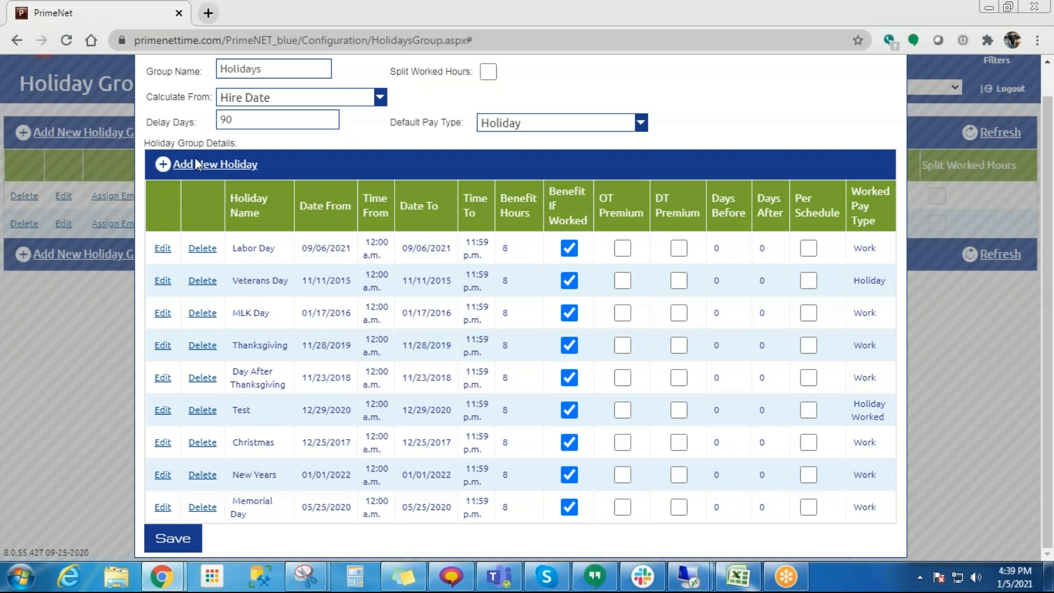
pyautogui.click(202, 169)
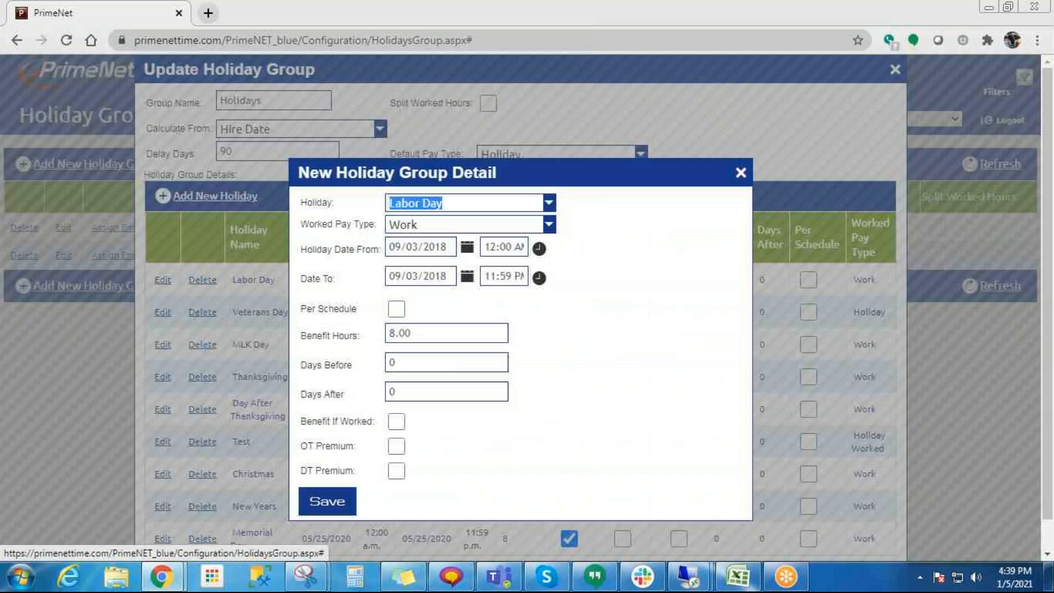
pyautogui.click(525, 202)
pyautogui.scroll(-3, 430, 493)
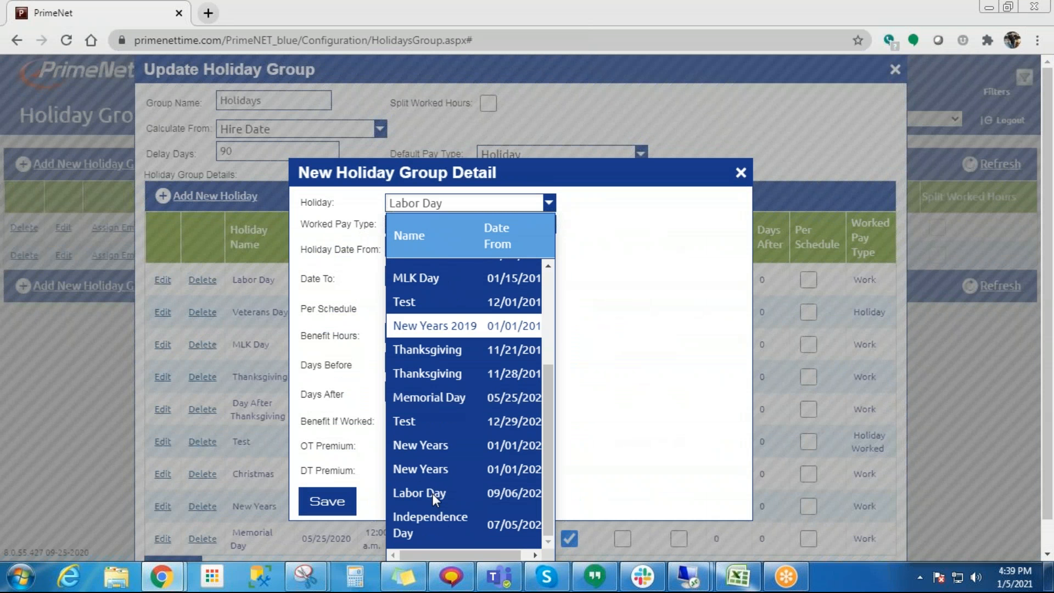
pyautogui.click(431, 521)
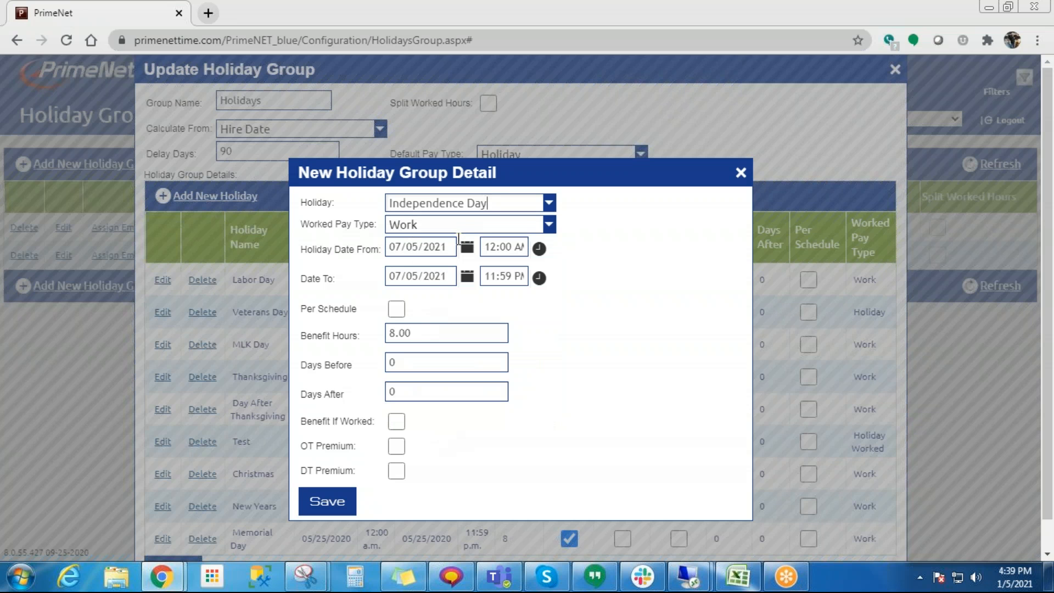
# - Try the Benefit If Worked and Per Schedule options on the Independence Day entry and re-enter 8.00 benefit hours
pyautogui.click(397, 420)
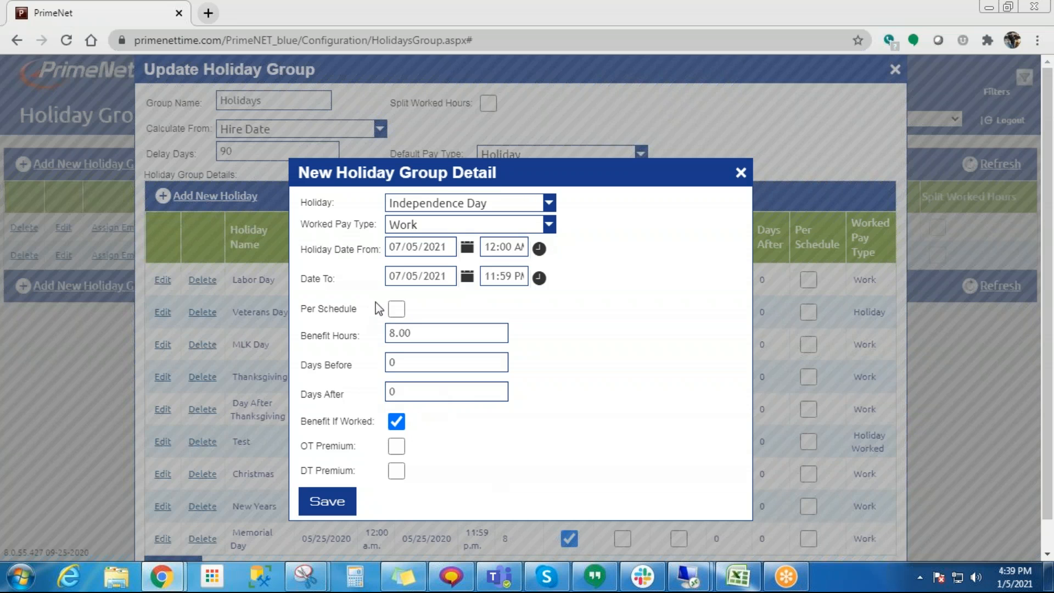
pyautogui.click(400, 310)
pyautogui.click(397, 423)
pyautogui.click(396, 309)
pyautogui.click(423, 334)
pyautogui.write('8.00')
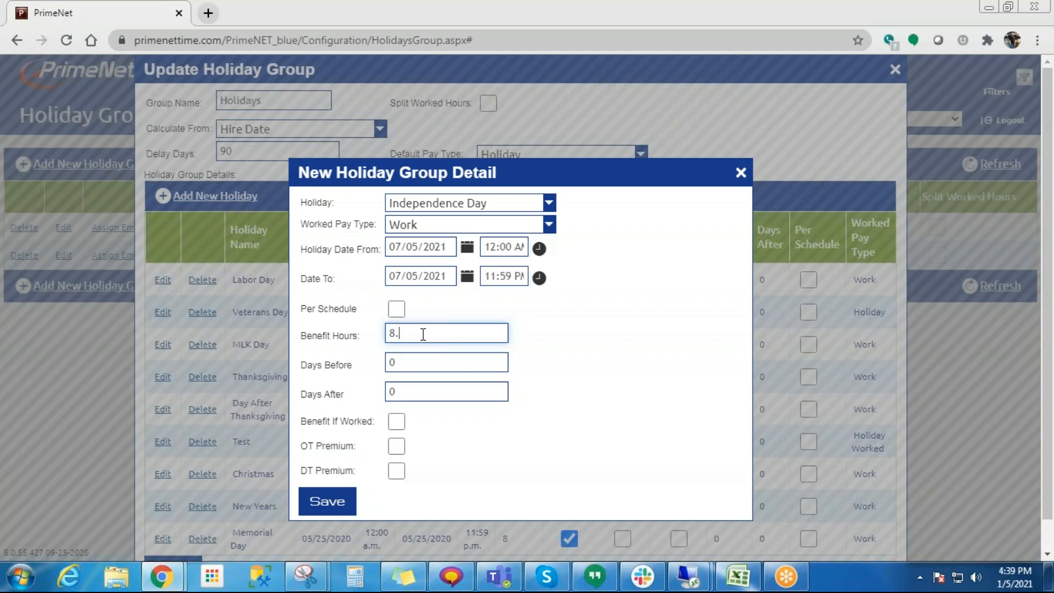
pyautogui.click(532, 341)
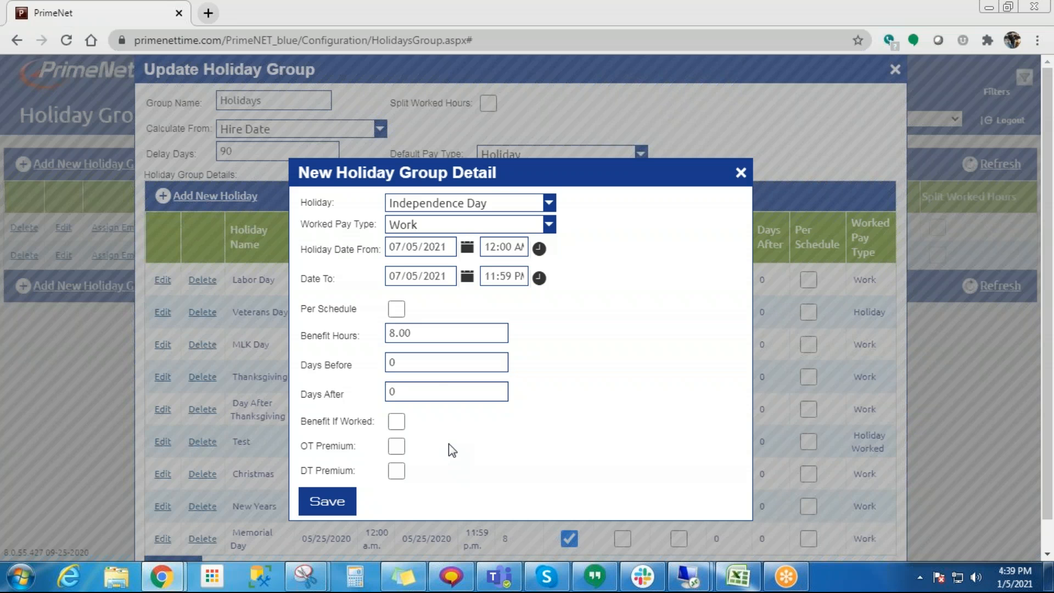
# - Turn on Benefit If Worked for the Independence Day entry, trying OT Premium and switching it off again
pyautogui.moveTo(425, 335); pyautogui.dragTo(388, 334)
pyautogui.click(535, 350)
pyautogui.click(396, 423)
pyautogui.click(395, 422)
pyautogui.click(420, 334)
pyautogui.click(396, 445)
pyautogui.click(396, 421)
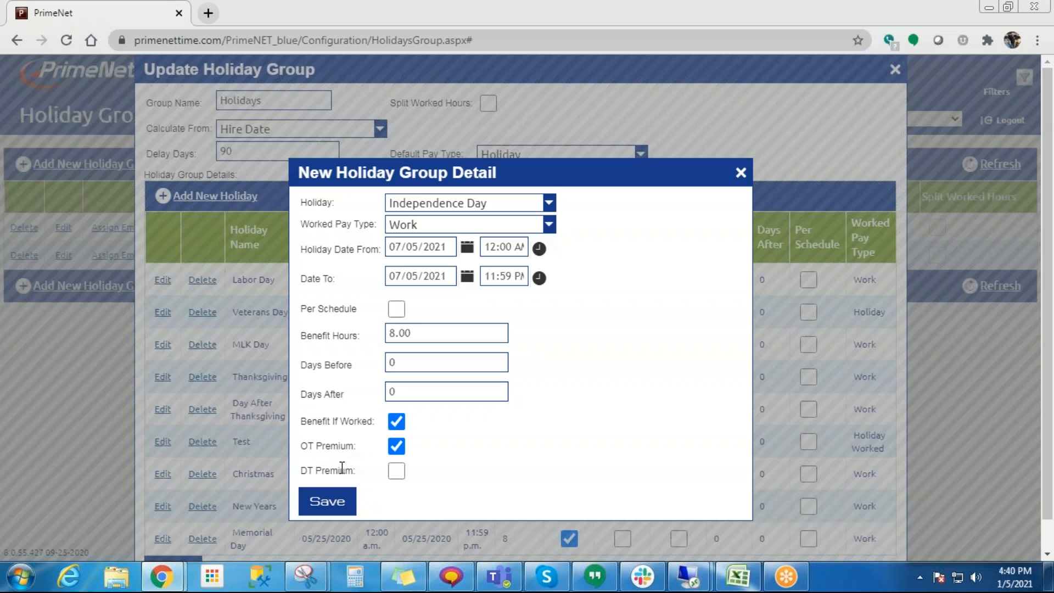
pyautogui.click(395, 446)
pyautogui.click(466, 203)
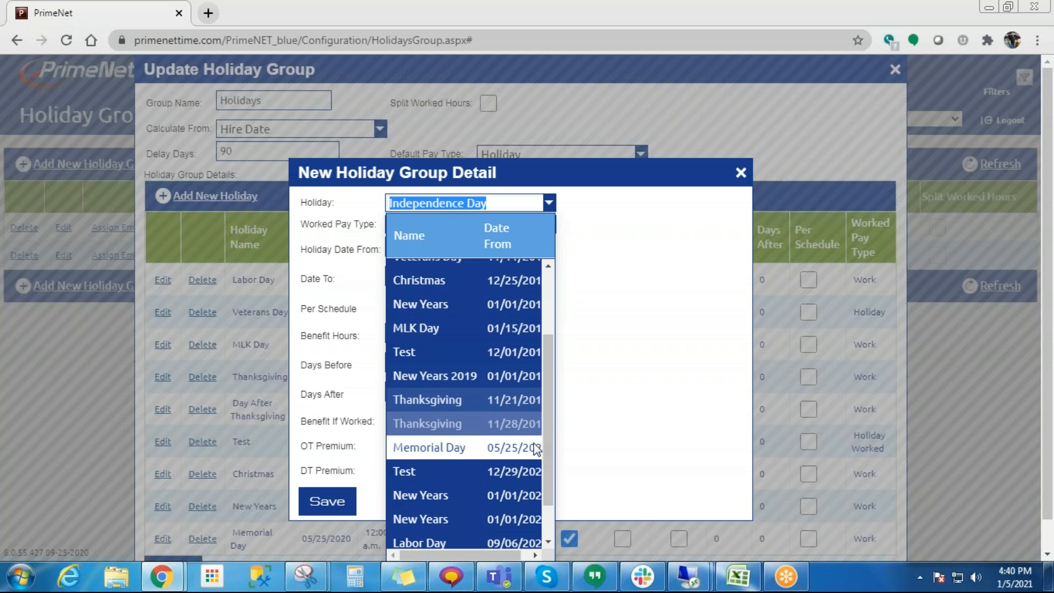
pyautogui.scroll(-1, 545, 507)
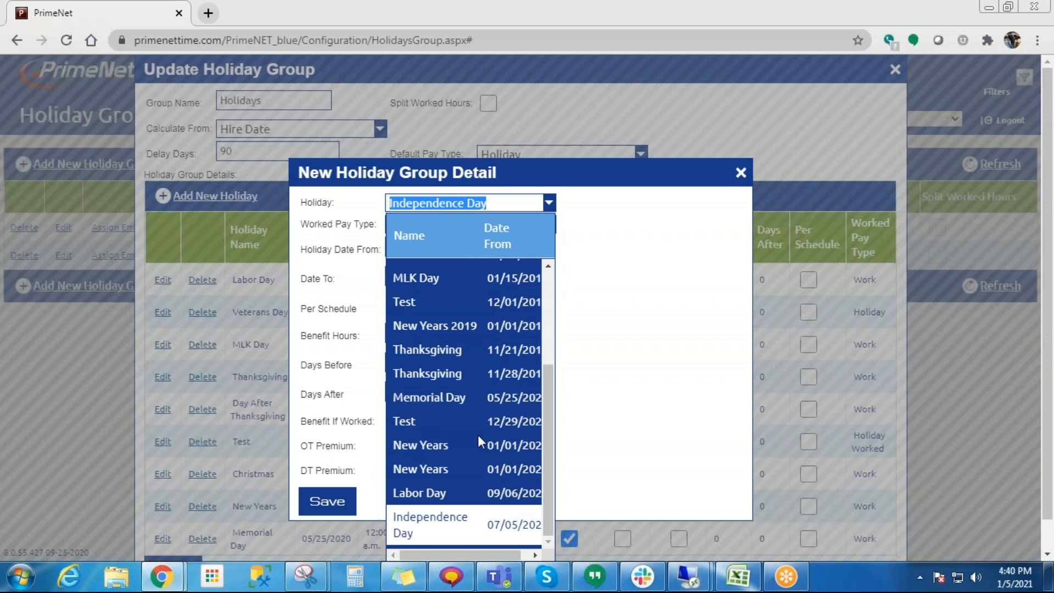
pyautogui.click(507, 518)
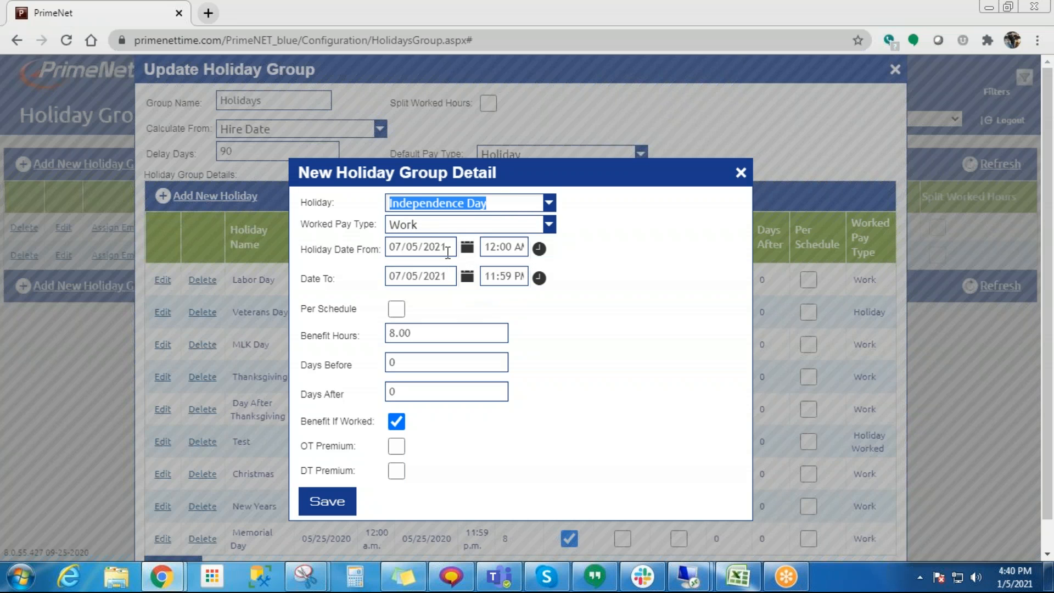
pyautogui.click(455, 202)
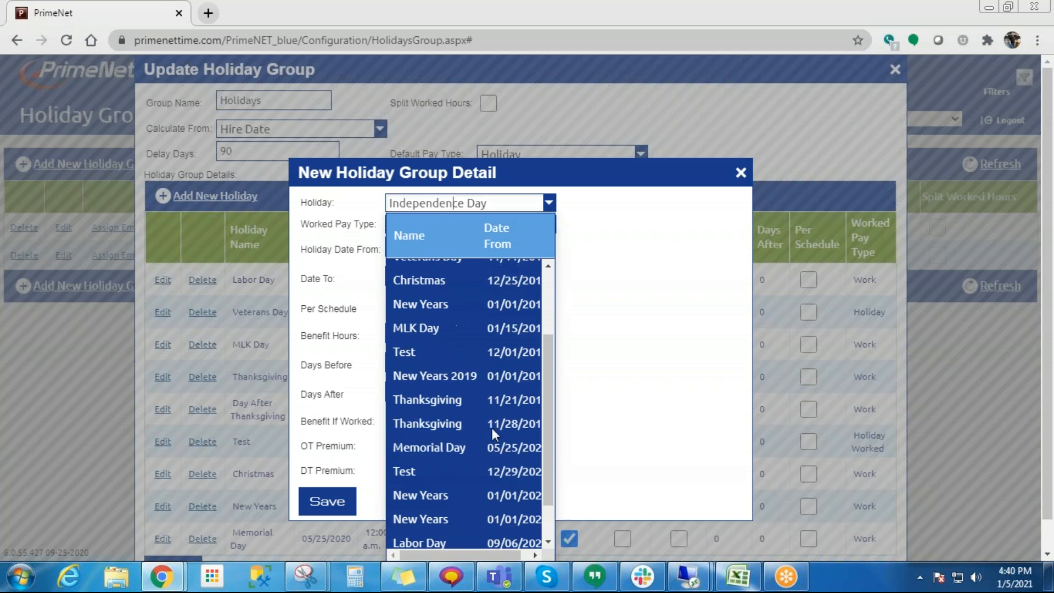
pyautogui.click(629, 424)
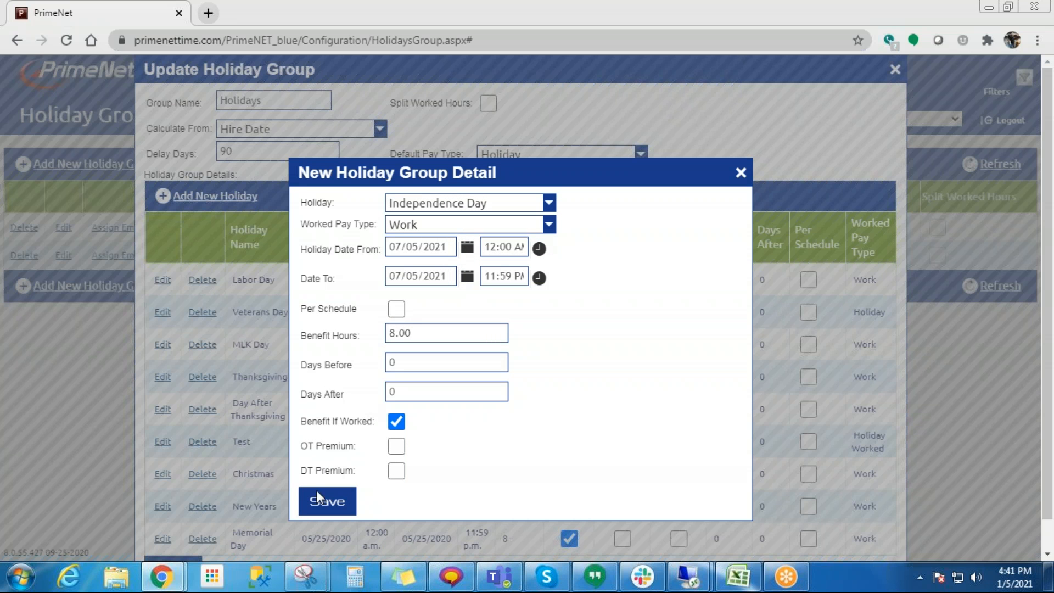
# - Save the Independence Day entry and save the updated Holidays group
pyautogui.click(326, 503)
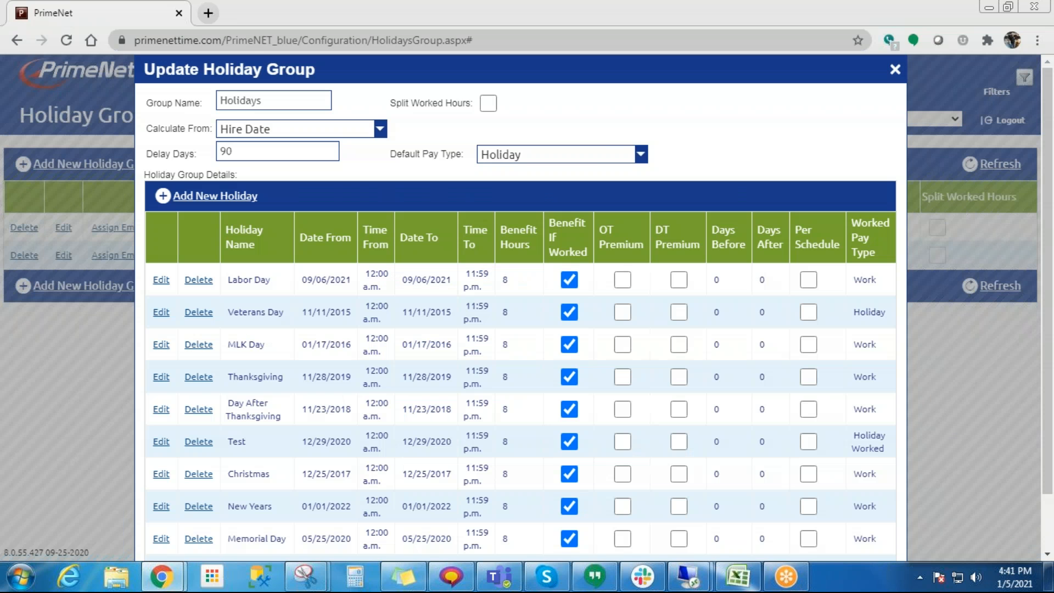
pyautogui.scroll(-1, 364, 449)
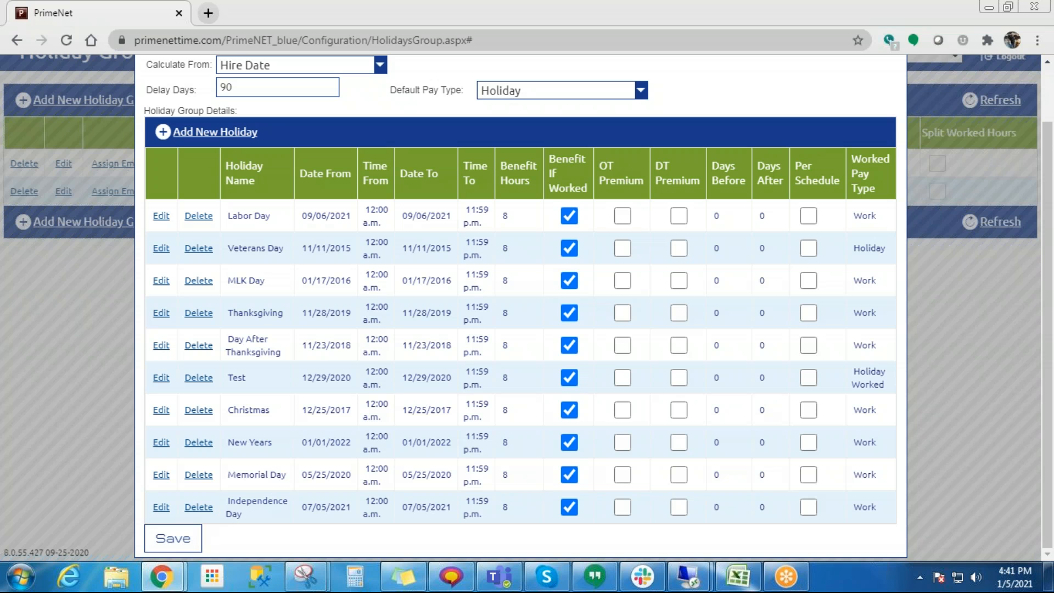
pyautogui.click(173, 538)
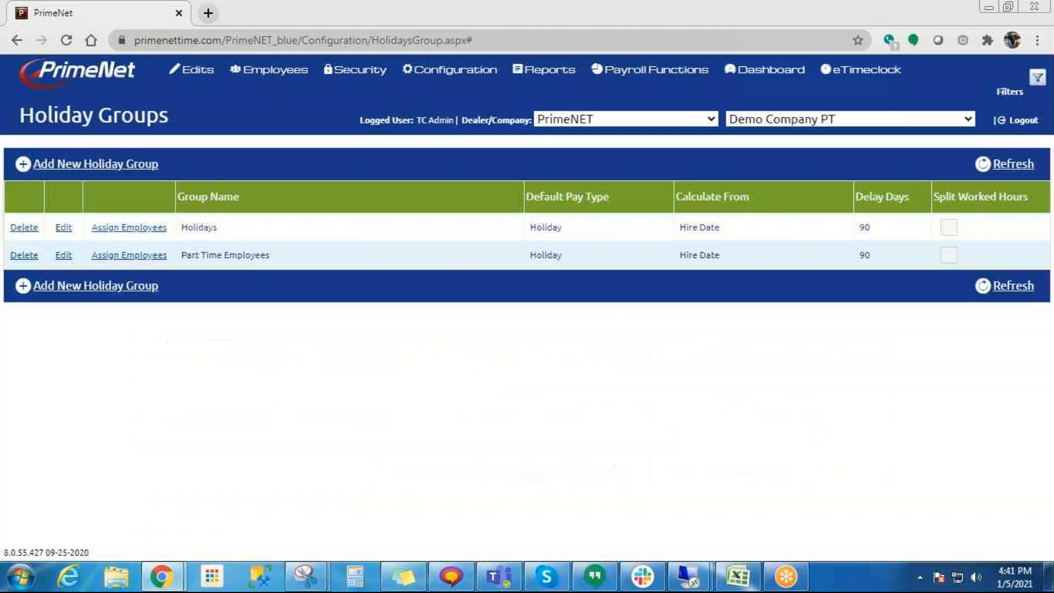